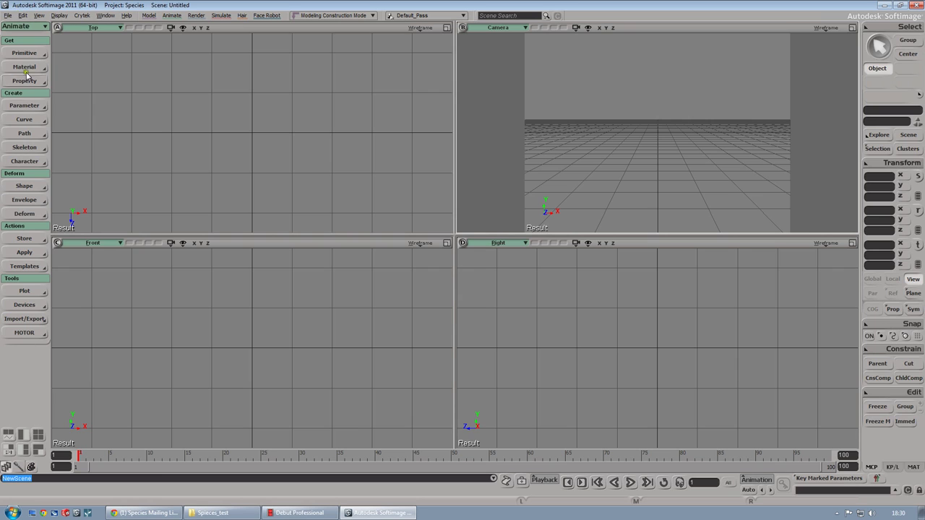
# Step: Tear off the Species - Hominid menu and import the male Hominid character with its rig
pyautogui.click(28, 167)
pyautogui.moveTo(94, 289)
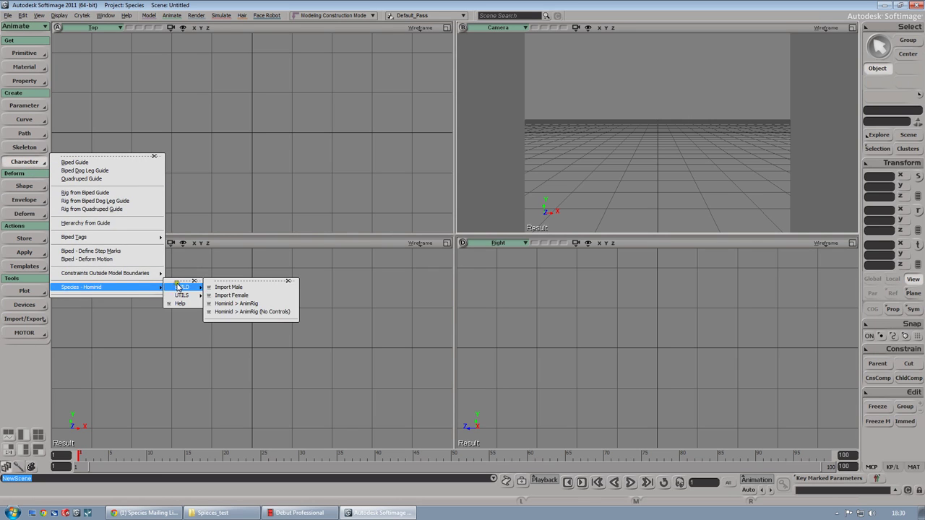
pyautogui.click(177, 281)
pyautogui.moveTo(165, 270); pyautogui.dragTo(60, 40)
pyautogui.moveTo(73, 48)
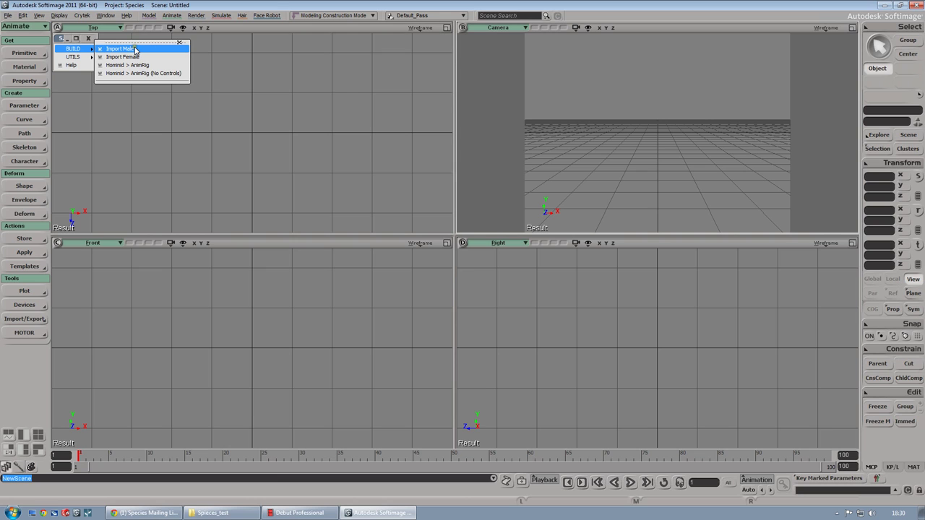
pyautogui.click(158, 49)
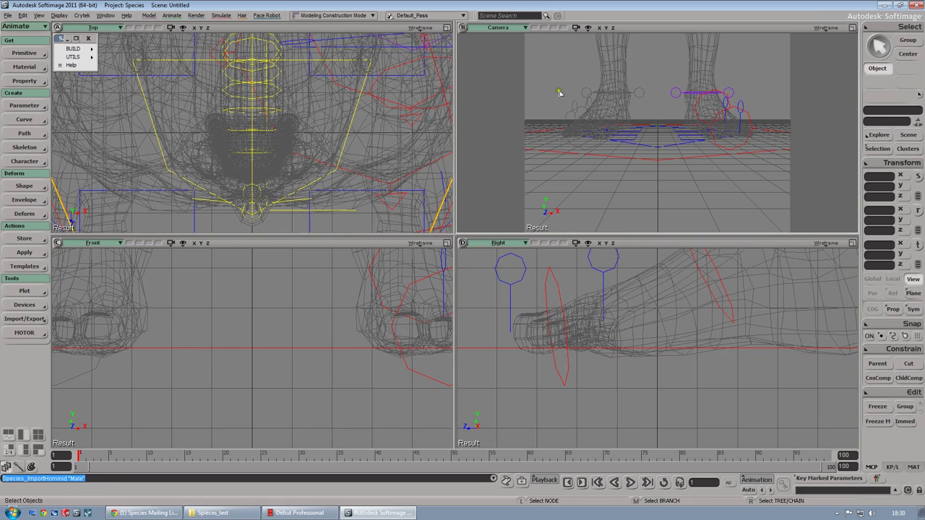
# Step: Maximize the Camera view, set it to Shaded with Headlight on, and orbit to frame the body
pyautogui.click(826, 27)
pyautogui.click(777, 94)
pyautogui.click(854, 27)
pyautogui.click(826, 27)
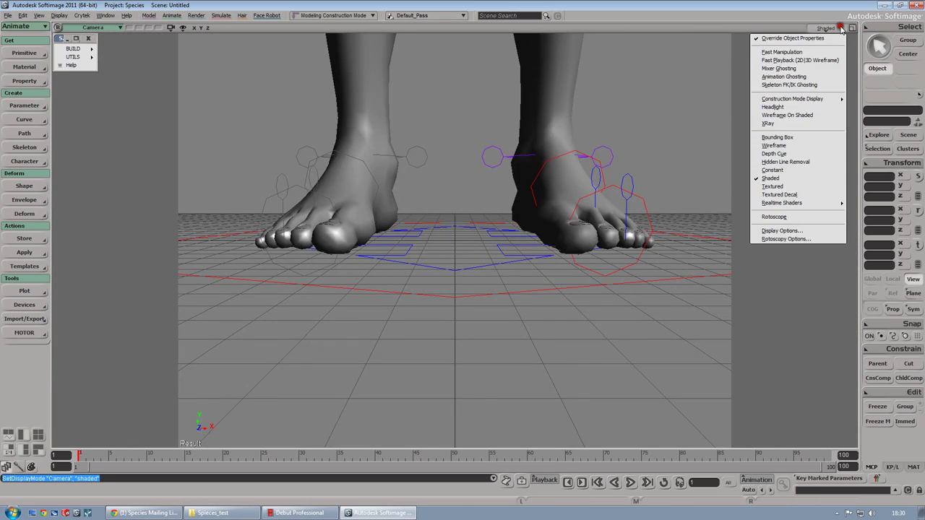
pyautogui.moveTo(809, 96)
pyautogui.click(871, 100)
pyautogui.moveTo(634, 118); pyautogui.dragTo(564, 217, button='right')
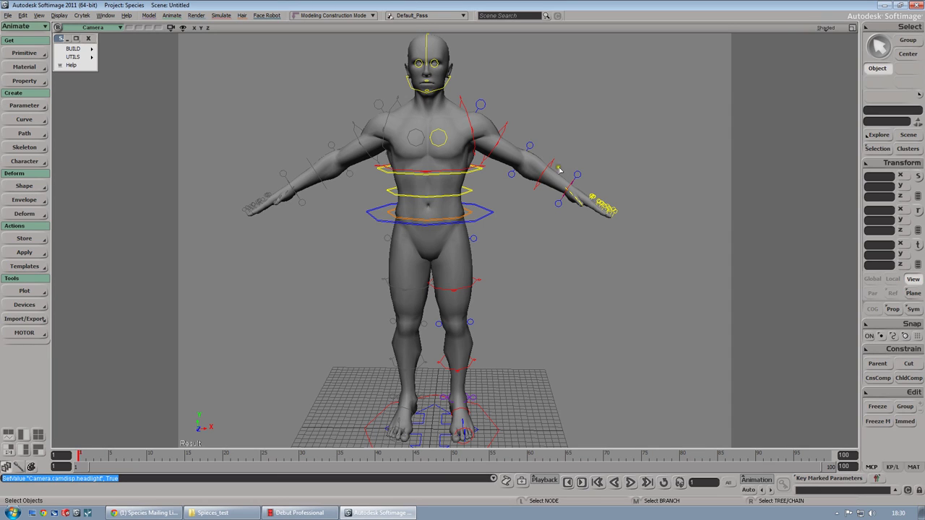
# Step: Select ArmAngle_L_Con and translate it to test the arm rig
pyautogui.click(481, 104)
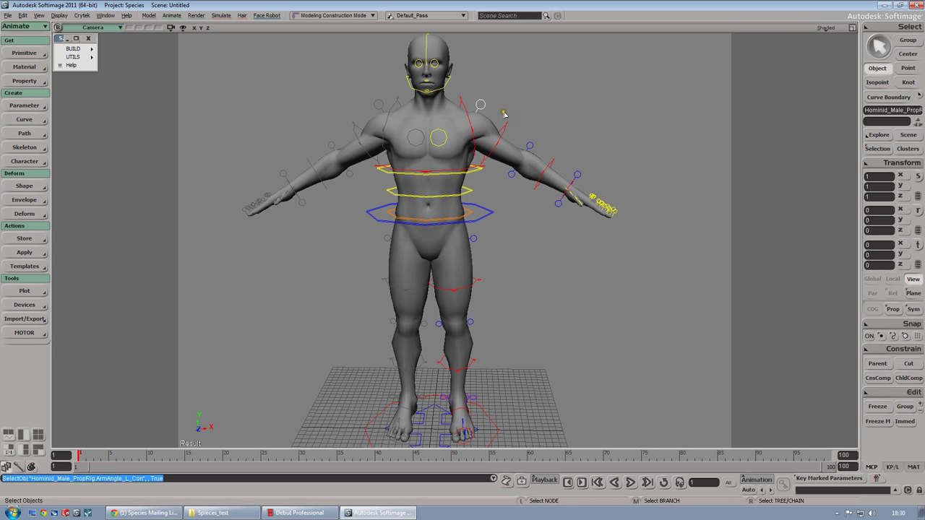
pyautogui.press('v')
pyautogui.moveTo(509, 107); pyautogui.dragTo(554, 123)
pyautogui.press('space')
# Step: Scale up the left bicep control, then clear the selection
pyautogui.moveTo(554, 123); pyautogui.dragTo(493, 153, button='right')
pyautogui.click(511, 127)
pyautogui.press('x')
pyautogui.moveTo(494, 153); pyautogui.dragTo(516, 151)
pyautogui.moveTo(514, 150); pyautogui.dragTo(589, 182, button='right')
pyautogui.click(588, 182)
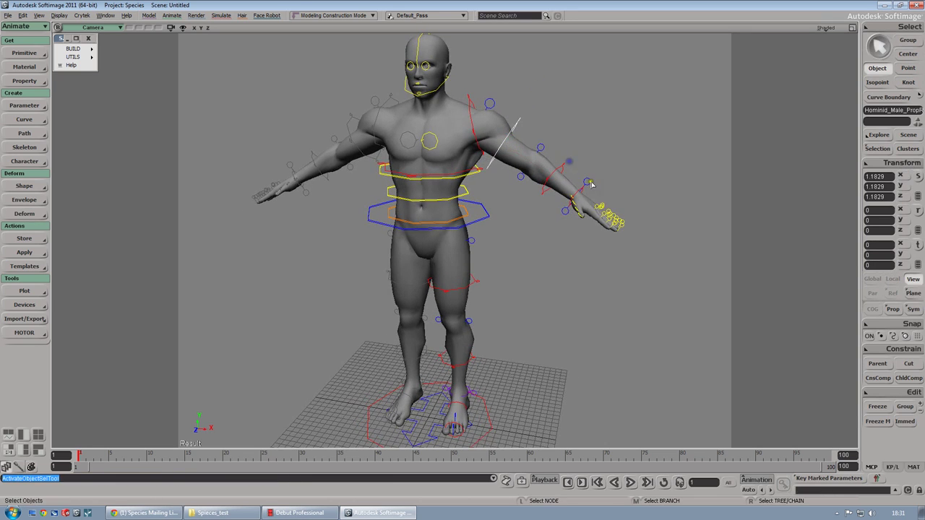
# Step: Translate the left wrist control around, then deselect it
pyautogui.click(589, 183)
pyautogui.press('v')
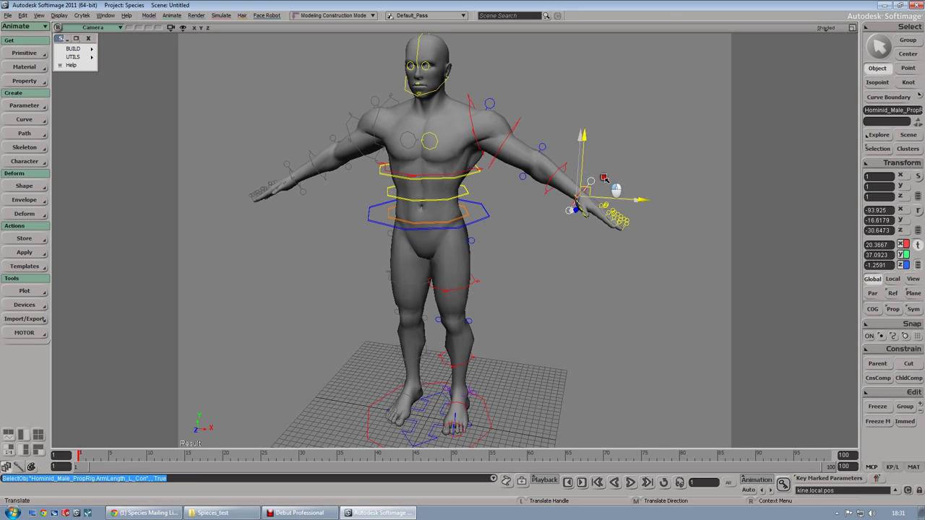
pyautogui.moveTo(591, 196); pyautogui.dragTo(587, 209)
pyautogui.moveTo(587, 210); pyautogui.dragTo(599, 144, button='right')
pyautogui.click(603, 138)
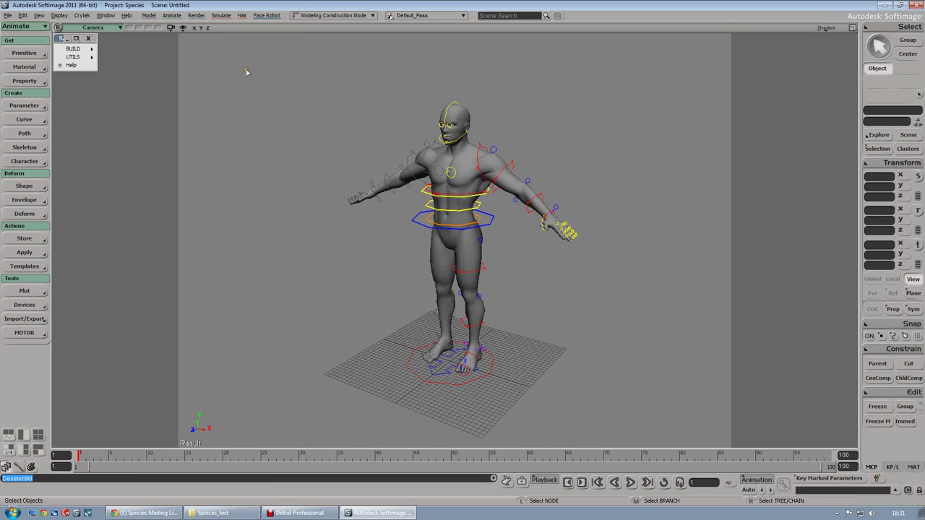
# Step: Build a Hominid AnimRig via BUILD > Hominid > AnimRig, fitted to Hominid_Male_PropRig from the Explorer
pyautogui.press('8')
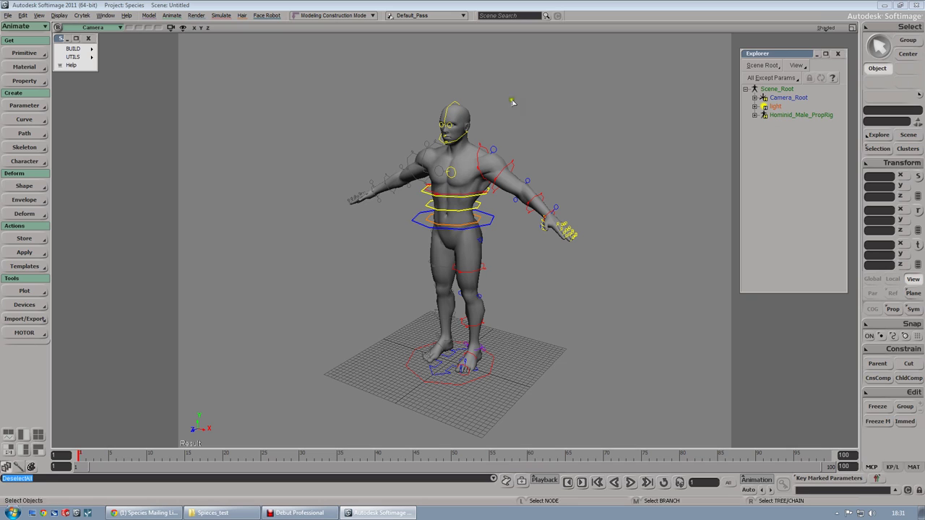
pyautogui.click(73, 49)
pyautogui.click(147, 66)
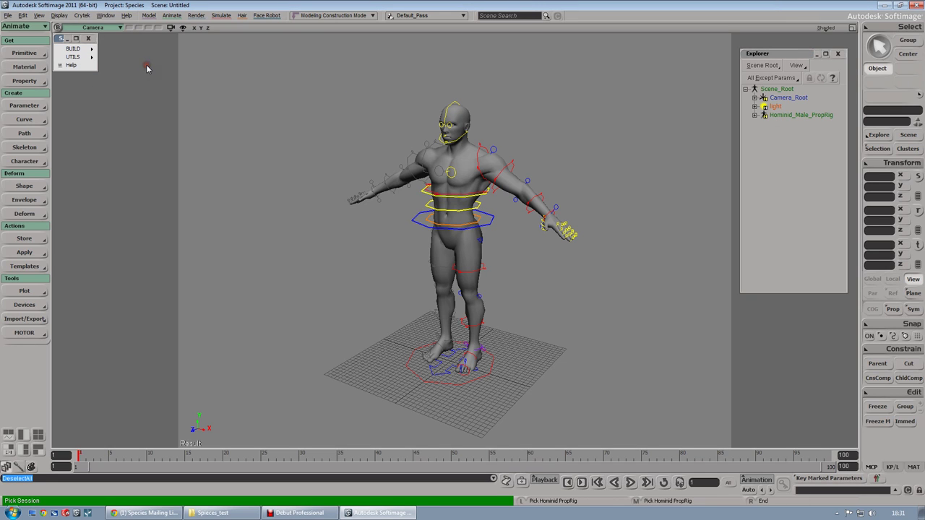
pyautogui.click(808, 117)
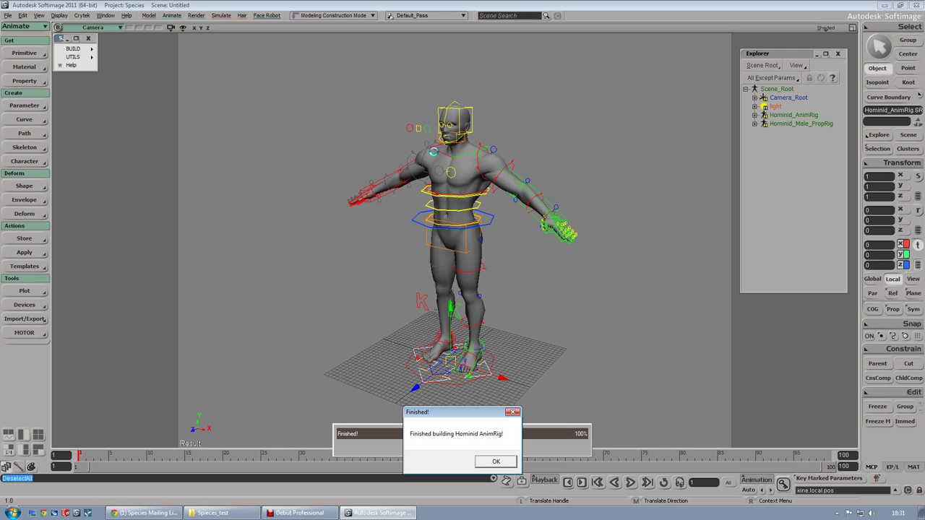
# Step: Dismiss the build message and select Hominid_AnimRig in the Explorer as the character to tag
pyautogui.click(495, 463)
pyautogui.moveTo(482, 343); pyautogui.dragTo(516, 314)
pyautogui.moveTo(516, 314); pyautogui.dragTo(549, 307, button='right')
pyautogui.press('space')
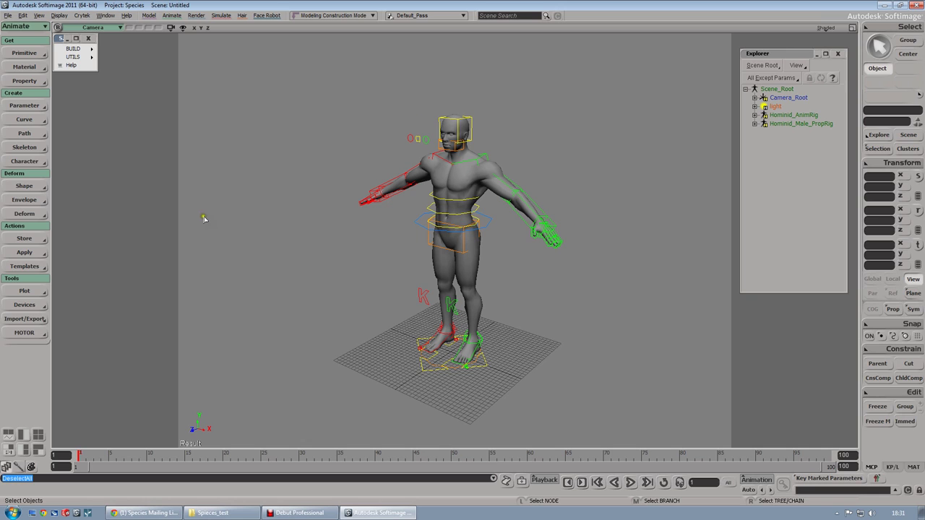
pyautogui.click(32, 332)
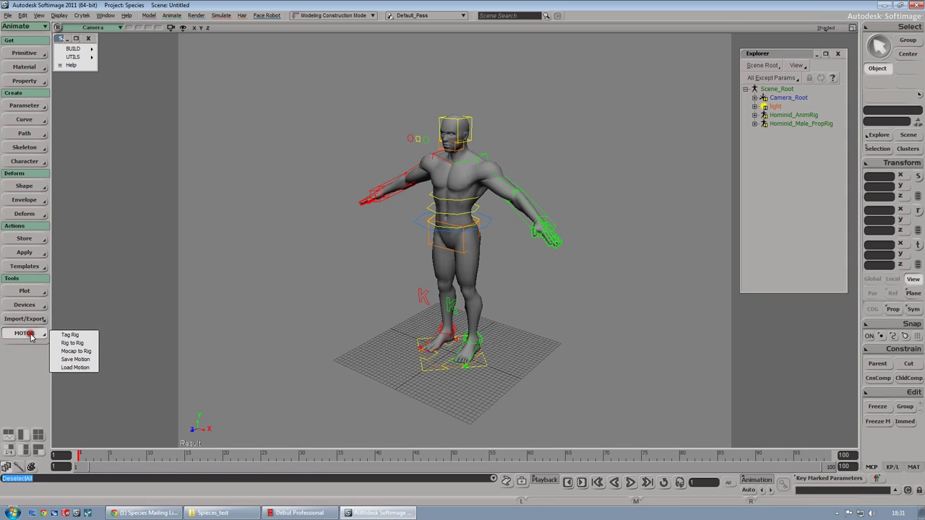
pyautogui.click(69, 334)
pyautogui.click(522, 289)
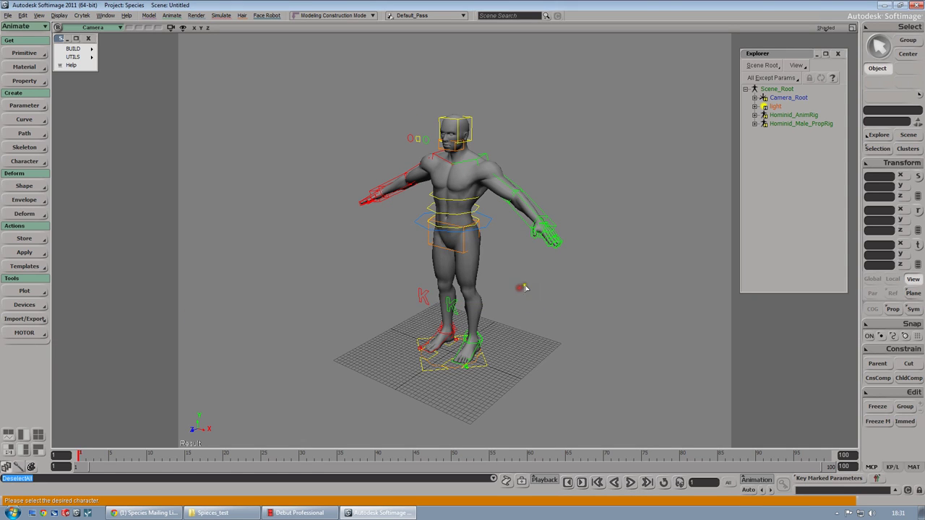
pyautogui.click(808, 114)
# Step: Tag Hominid_AnimRig by loading the Hominid_AnimRig.tagt template, then close the TagPPG panel
pyautogui.click(29, 333)
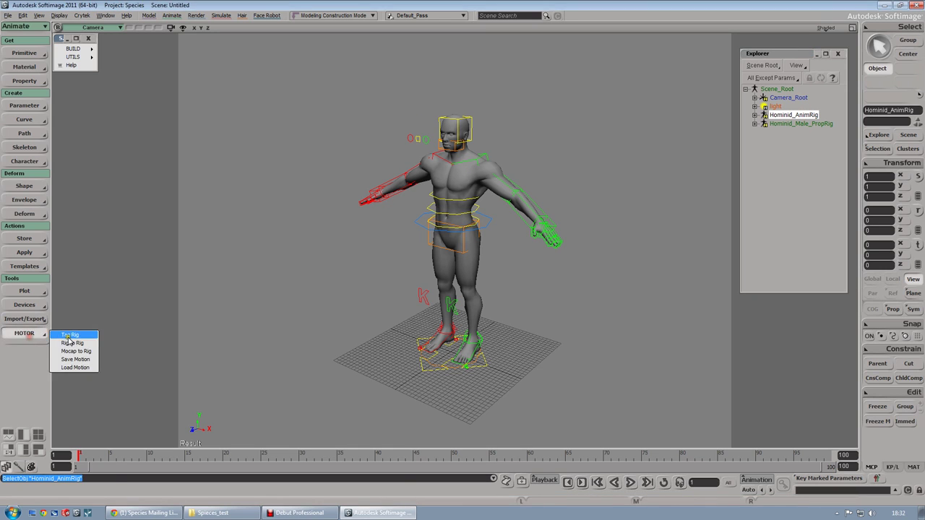
pyautogui.click(69, 335)
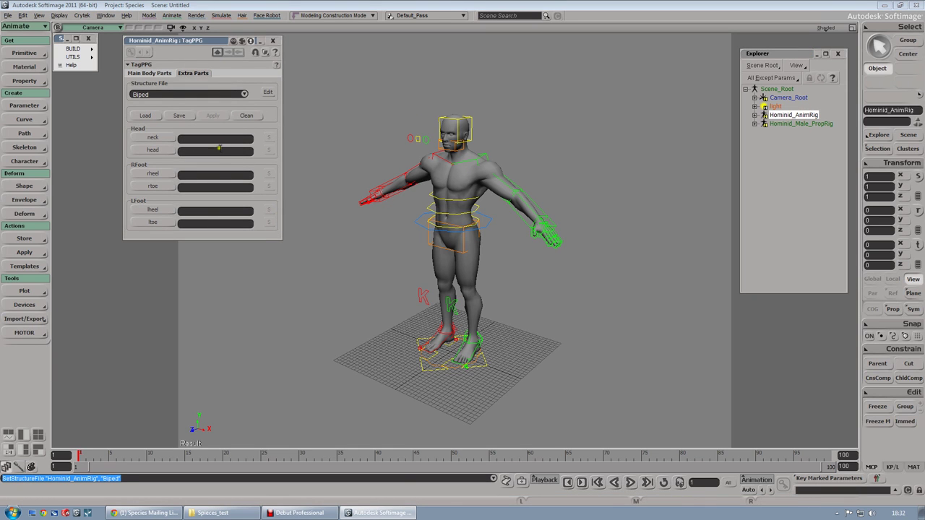
pyautogui.click(149, 73)
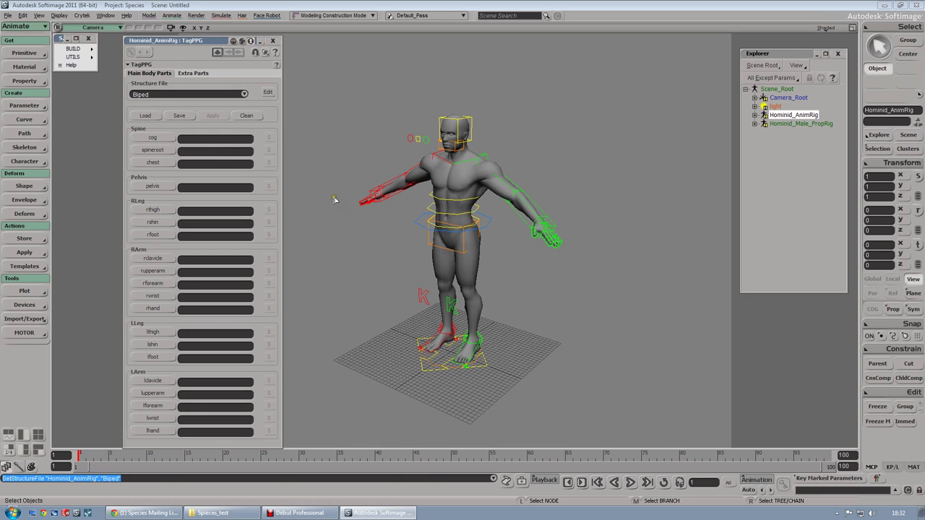
pyautogui.click(146, 117)
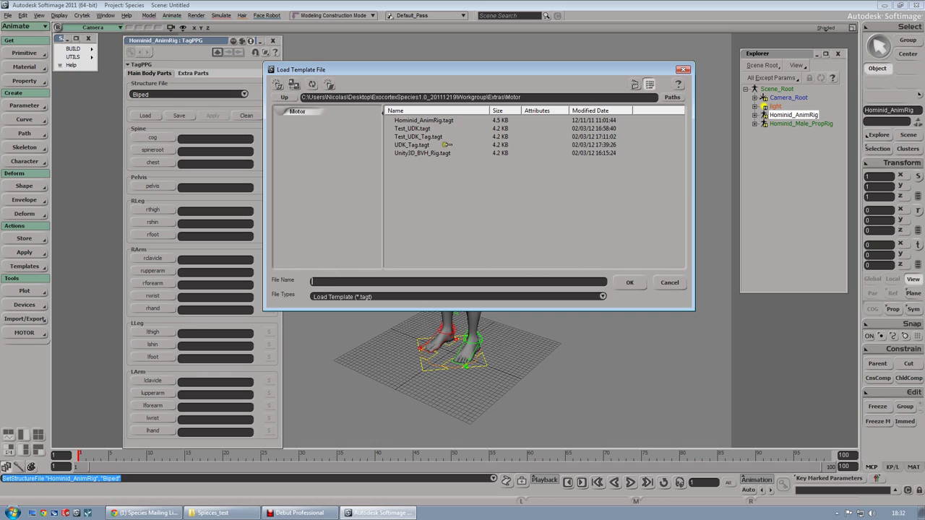
pyautogui.click(422, 120)
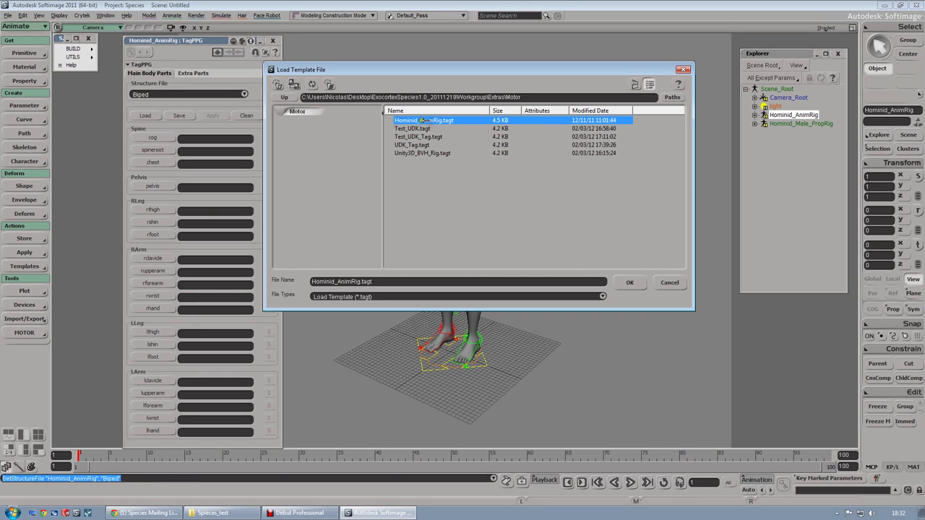
pyautogui.click(628, 282)
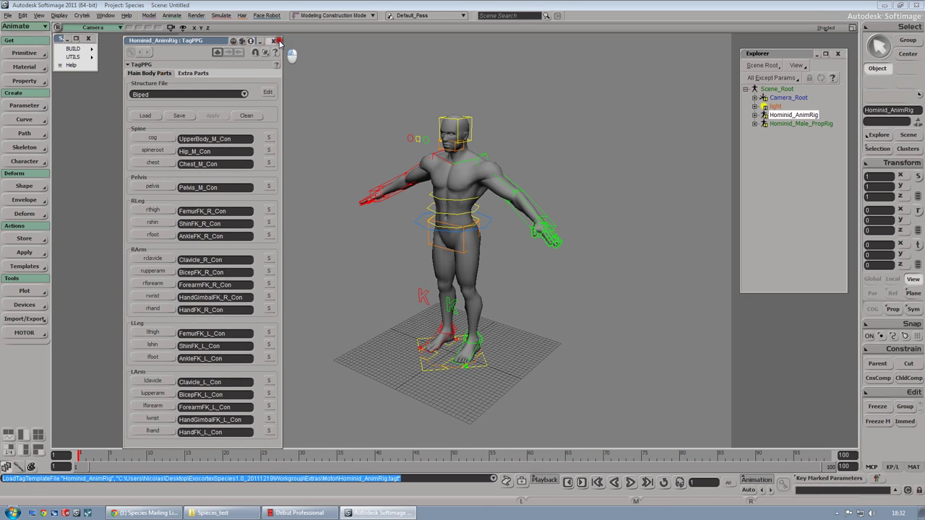
pyautogui.click(279, 41)
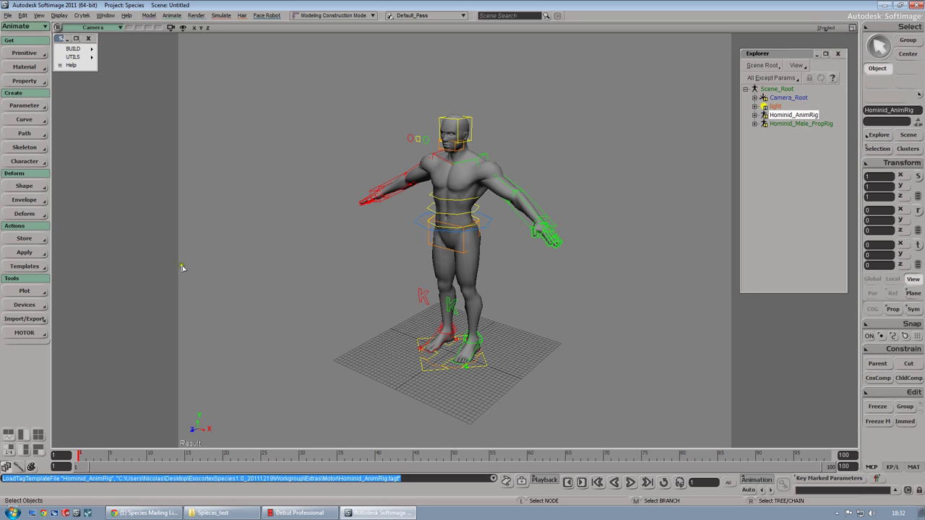
pyautogui.click(26, 333)
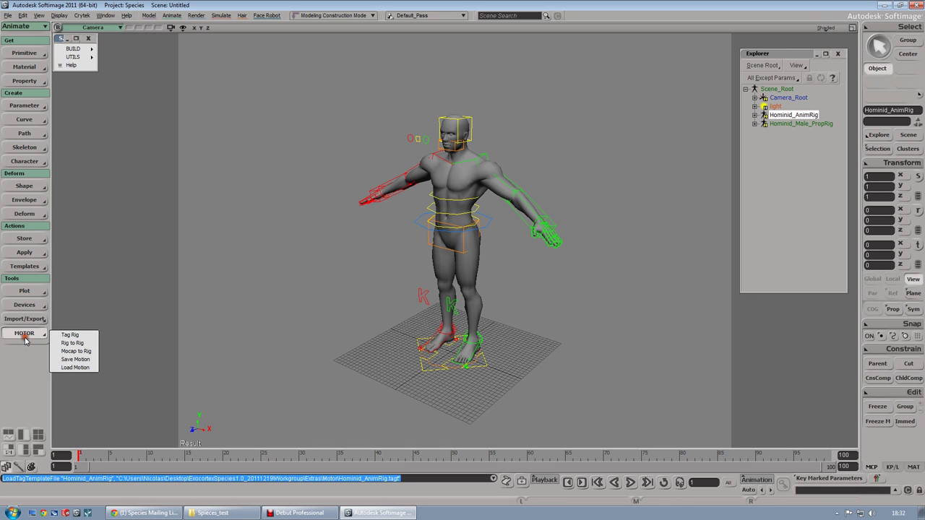
# Step: Set up Mocap to Rig with back_flip.bvh as source and create its mocap reference model
pyautogui.click(86, 352)
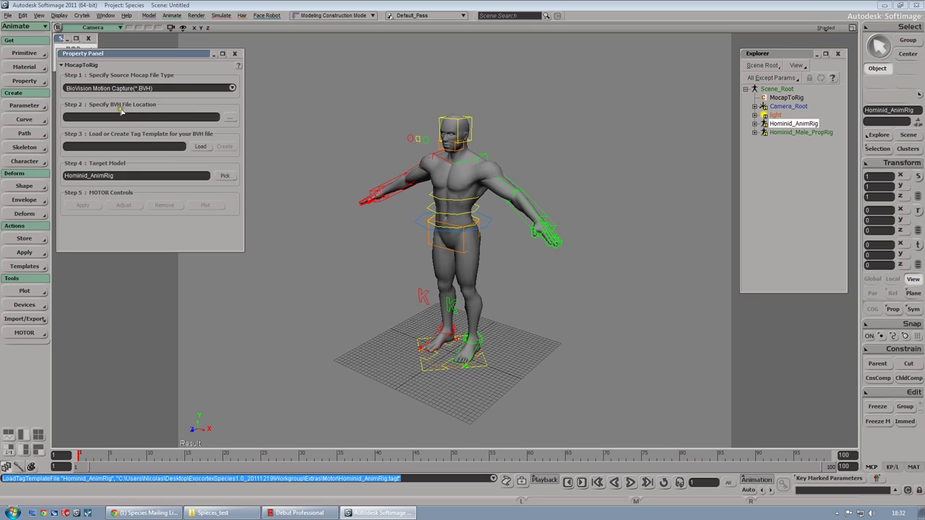
pyautogui.click(224, 118)
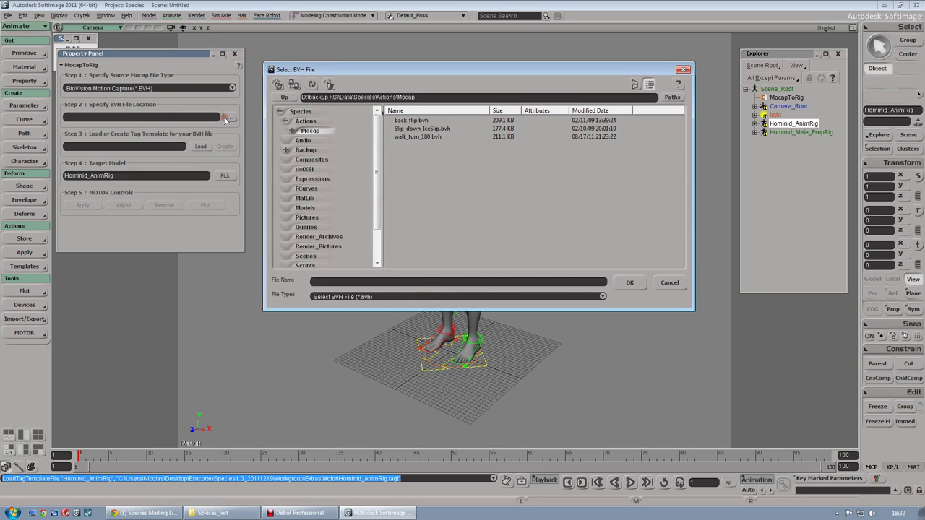
pyautogui.click(419, 120)
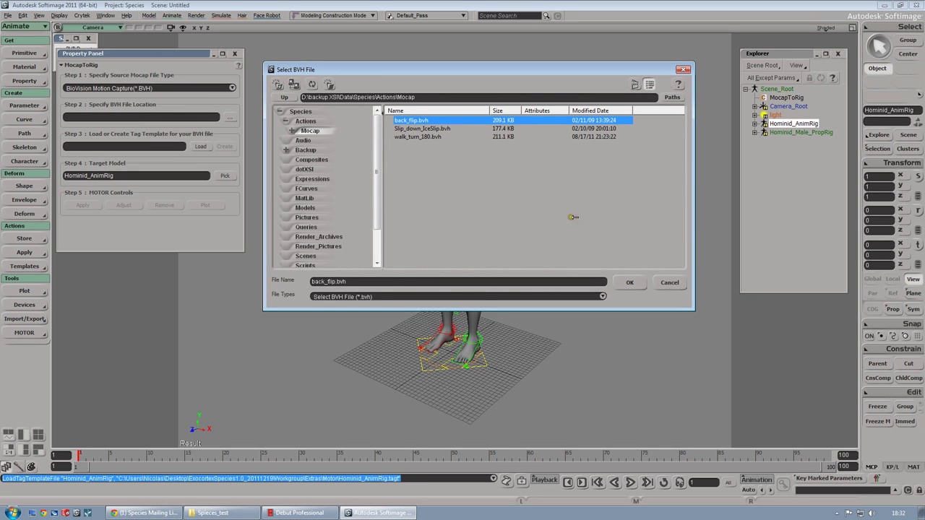
pyautogui.click(630, 282)
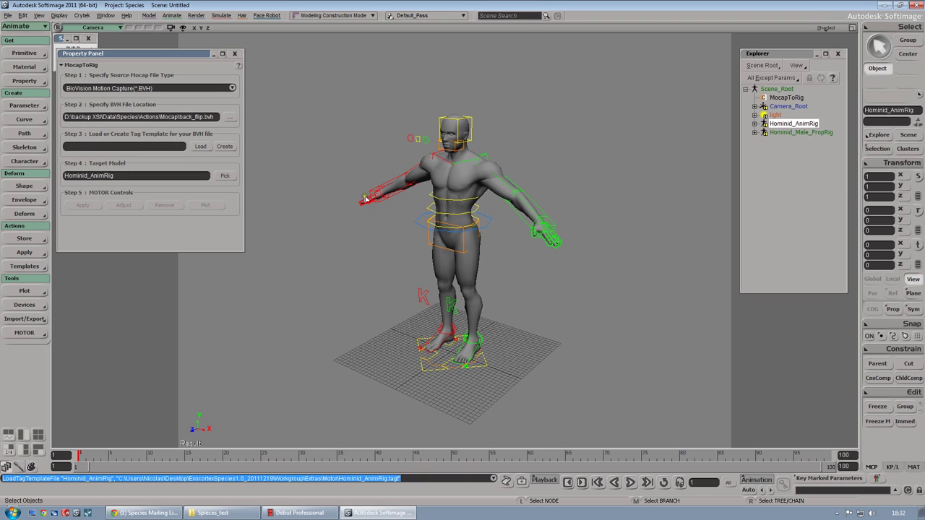
pyautogui.click(225, 147)
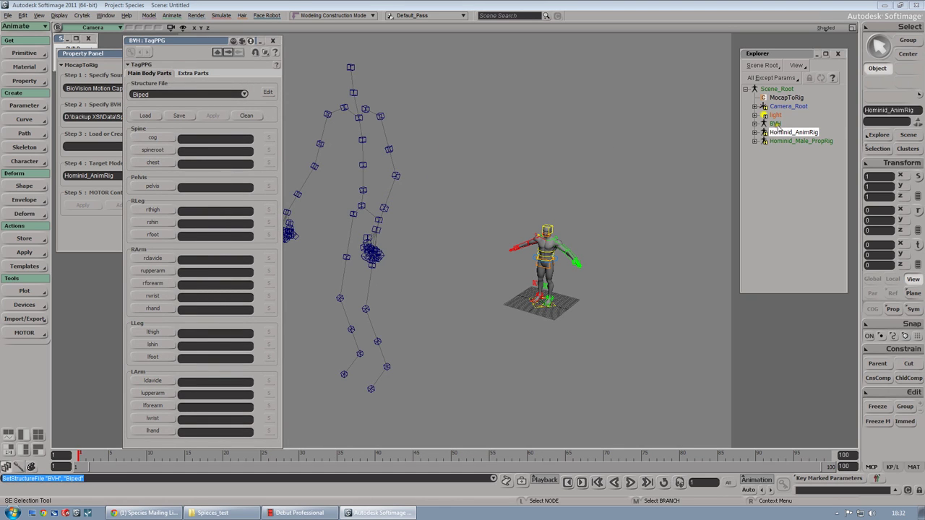
# Step: Show only the BVH skeleton in the Camera view and orbit around it
pyautogui.middleClick(776, 123)
pyautogui.click(170, 27)
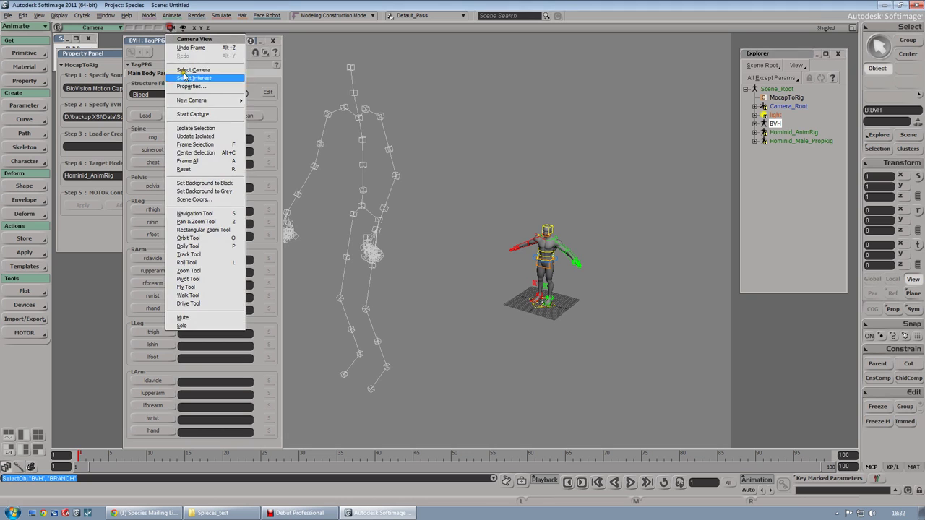
pyautogui.click(195, 128)
pyautogui.click(547, 188)
pyautogui.moveTo(546, 188); pyautogui.dragTo(529, 180, button='middle')
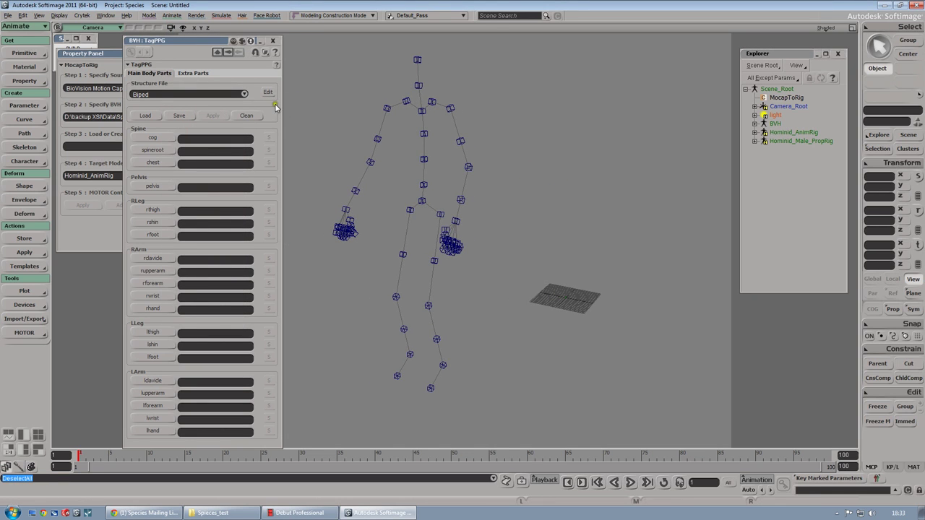
# Step: Tag Hips as cog and pelvis, Spine as spineroot, and Spine2 as chest
pyautogui.click(154, 138)
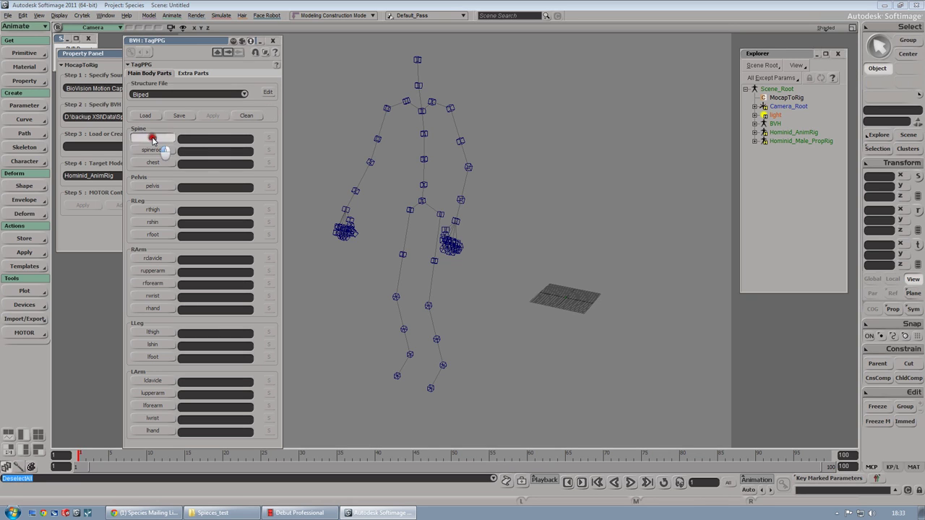
pyautogui.click(422, 201)
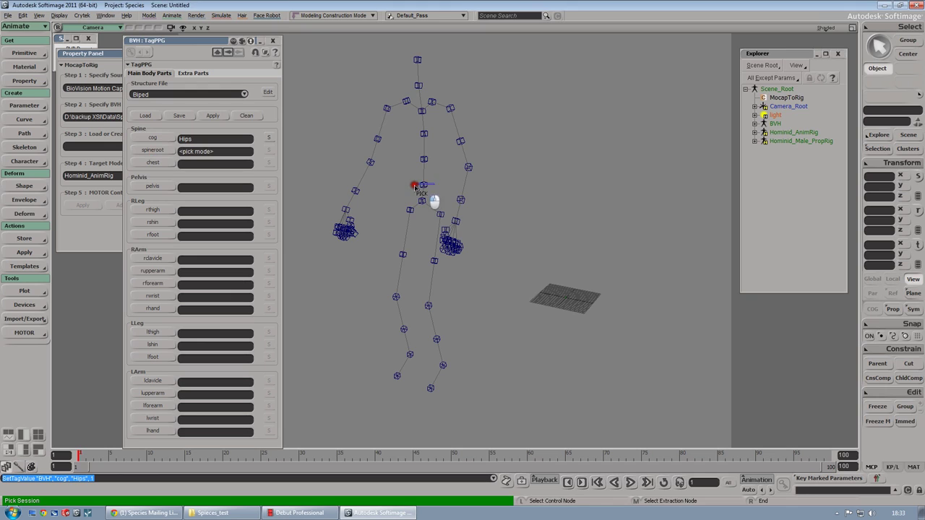
pyautogui.click(423, 185)
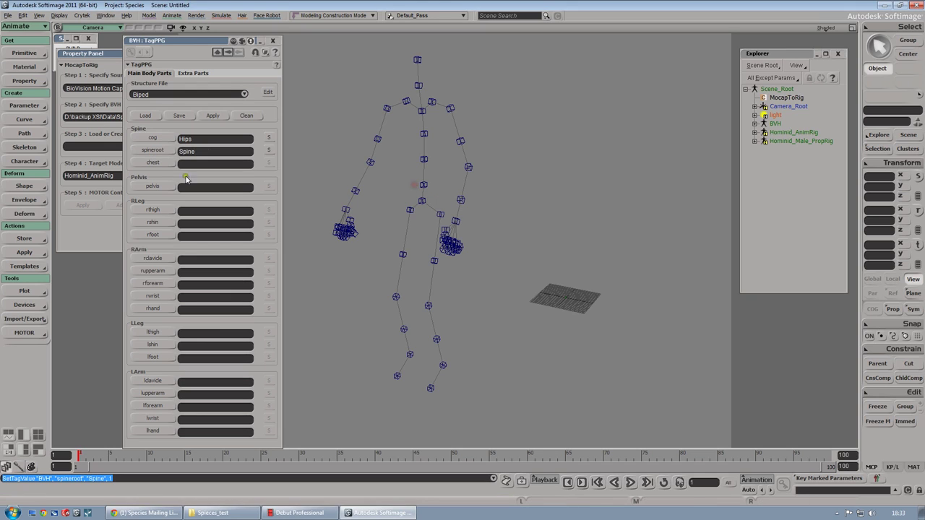
pyautogui.click(424, 137)
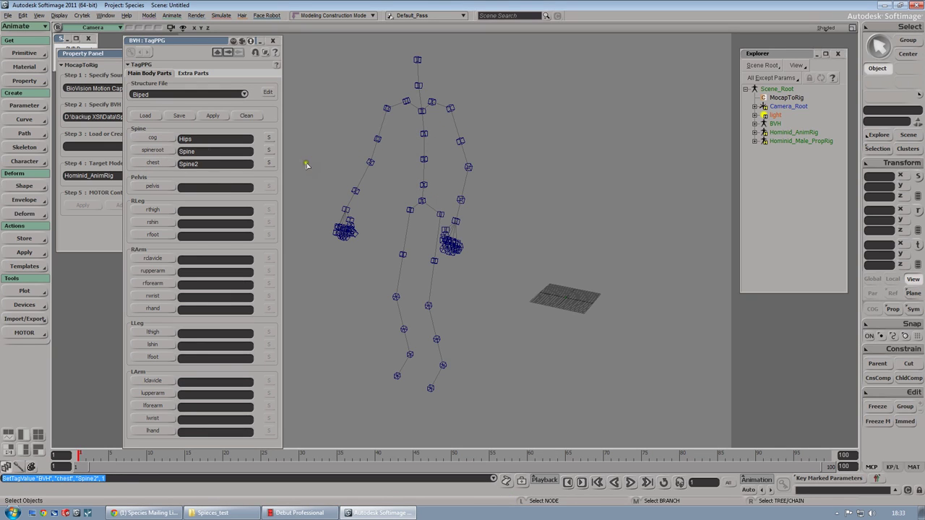
pyautogui.click(152, 185)
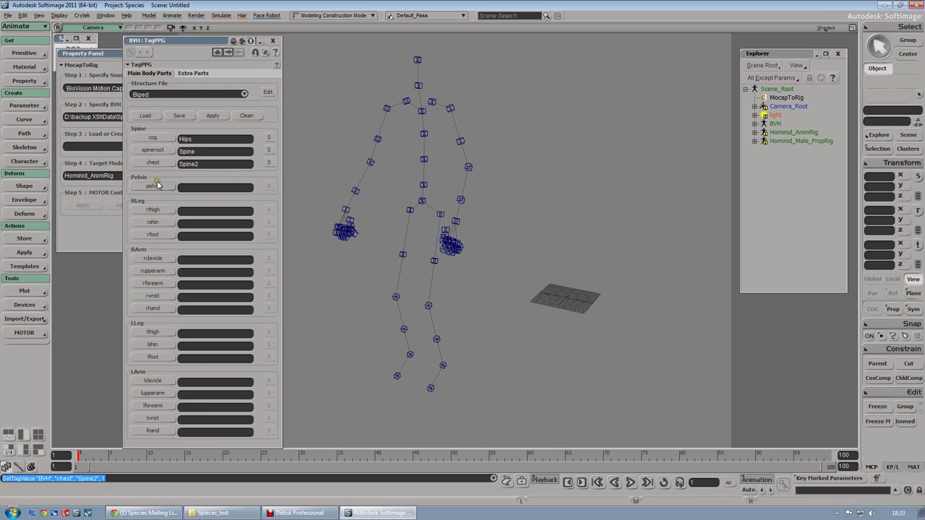
pyautogui.click(422, 201)
# Step: Tag RightUpLeg and RightLeg as the right leg and RightFoot as rfoot
pyautogui.click(154, 210)
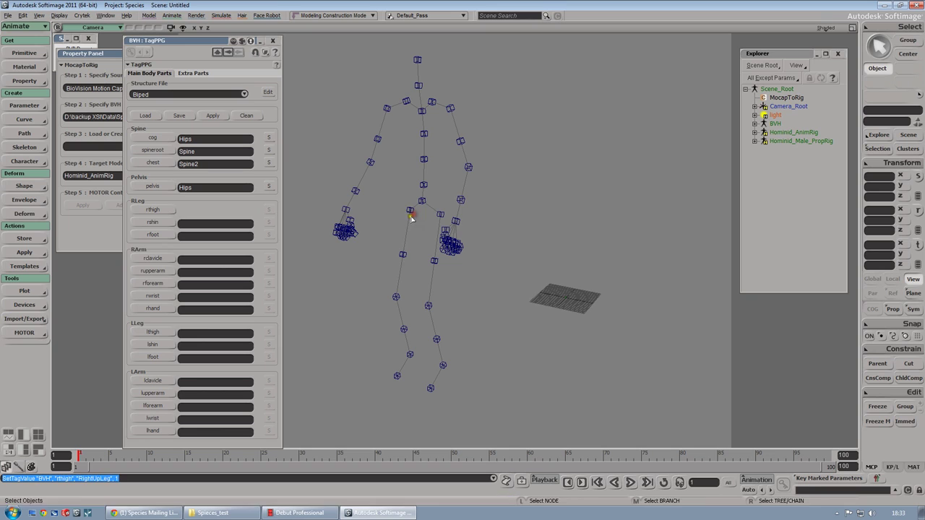
pyautogui.click(402, 254)
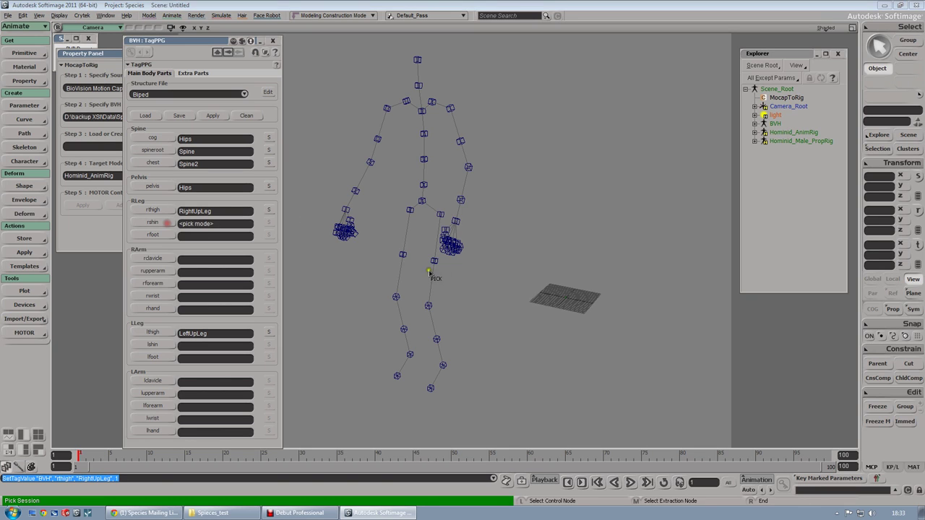
pyautogui.click(210, 236)
pyautogui.click(410, 354)
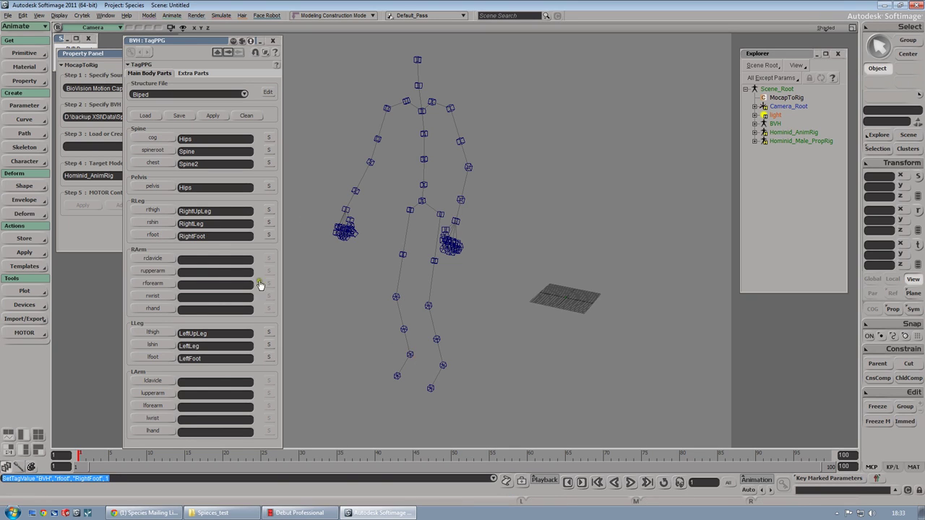
# Step: Tag RightShoulder as rclavicle, RightArm as rupperarm, and LeftArm as lupperarm
pyautogui.click(215, 260)
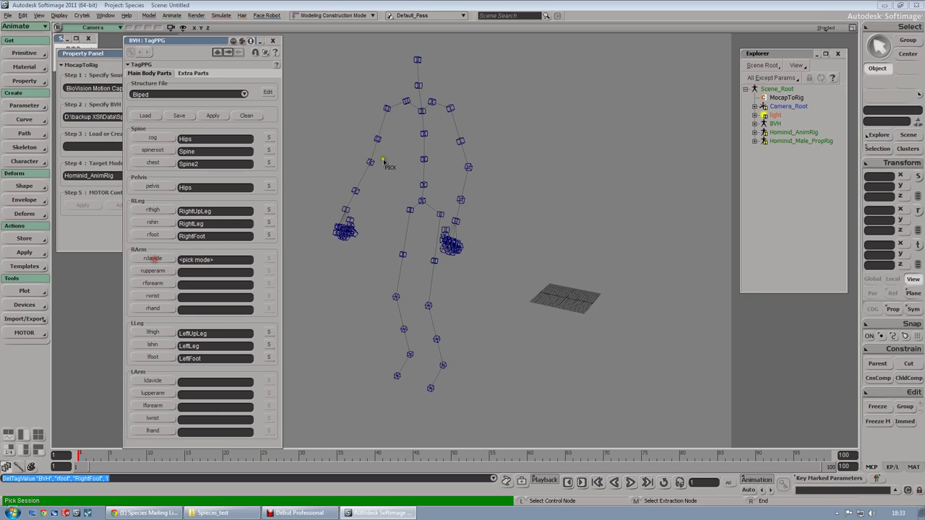
pyautogui.click(405, 113)
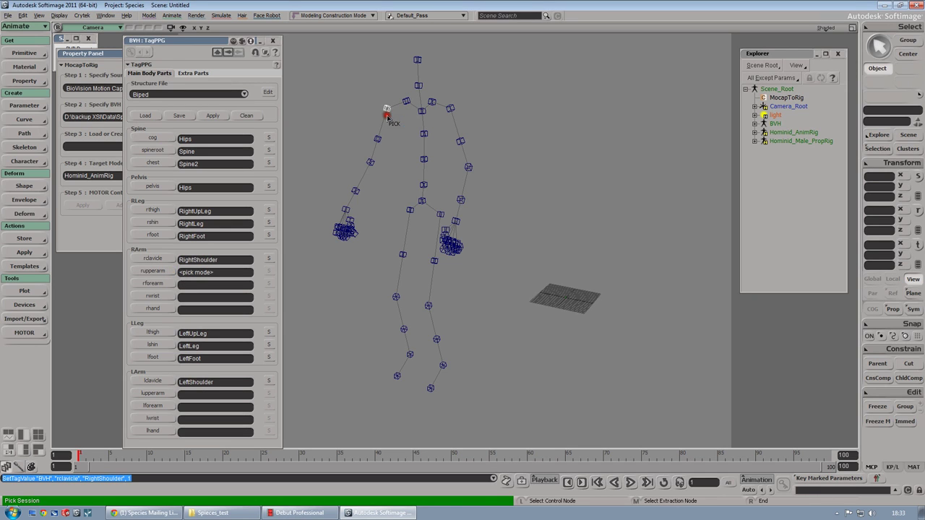
pyautogui.click(388, 114)
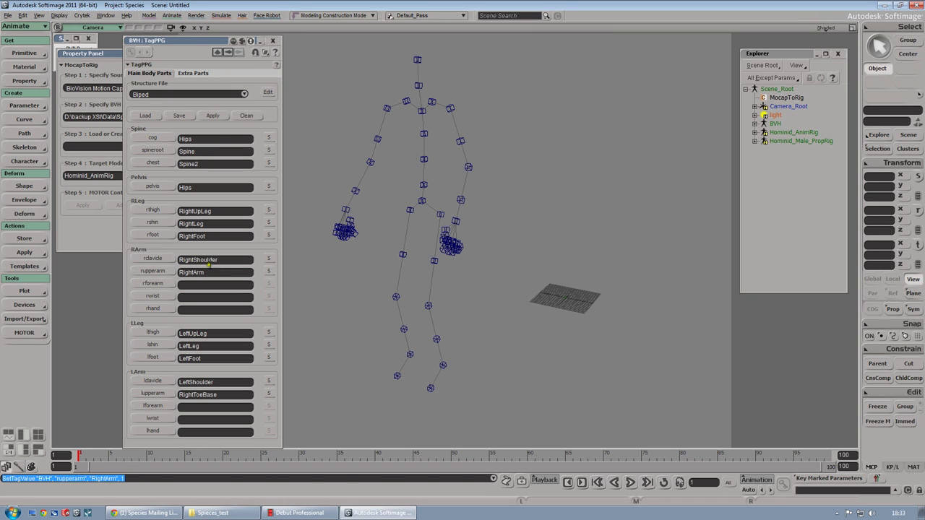
pyautogui.click(160, 263)
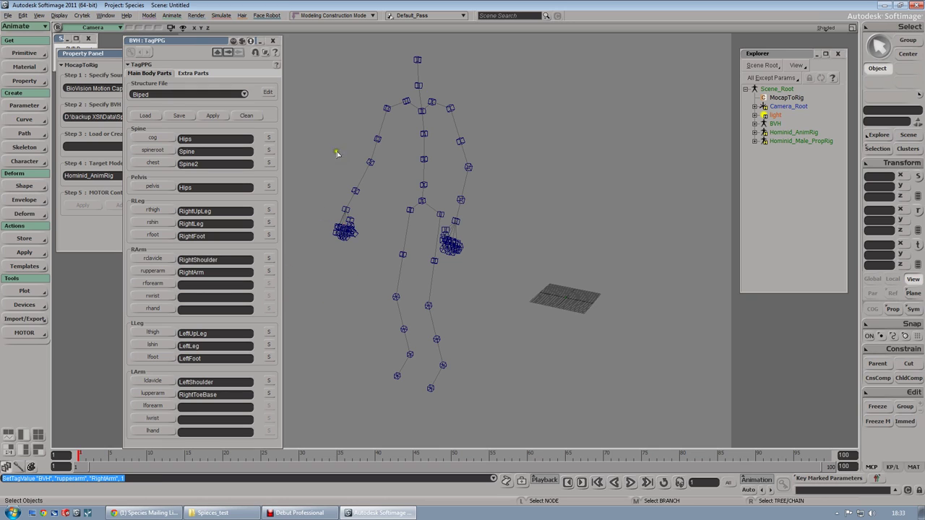
pyautogui.rightClick(341, 286)
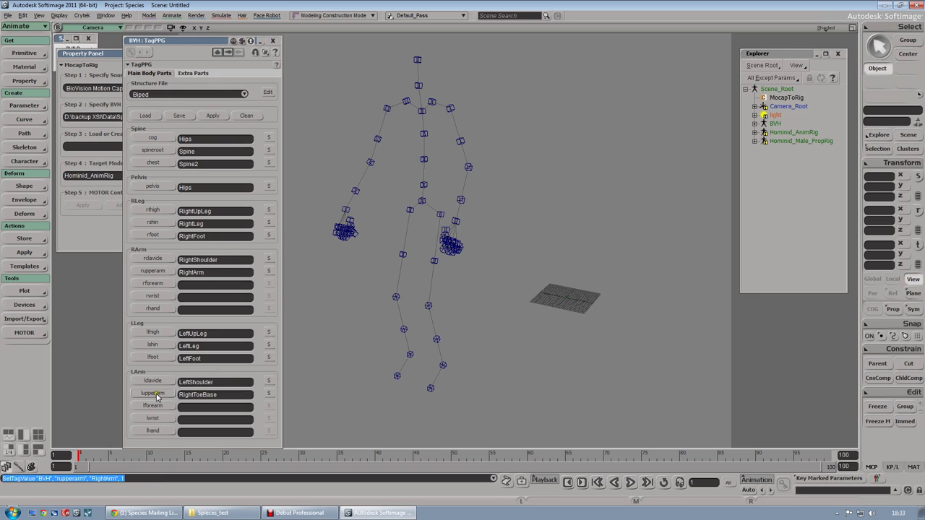
pyautogui.click(156, 397)
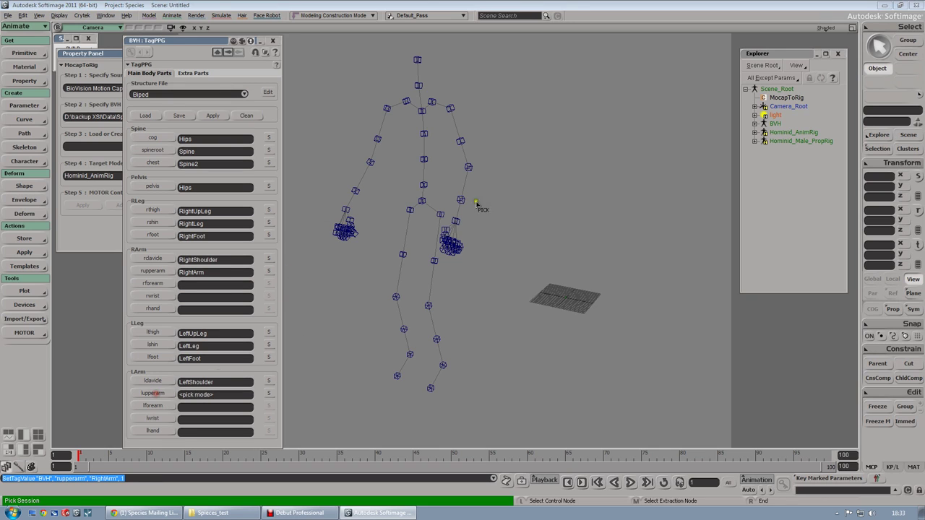
pyautogui.click(461, 106)
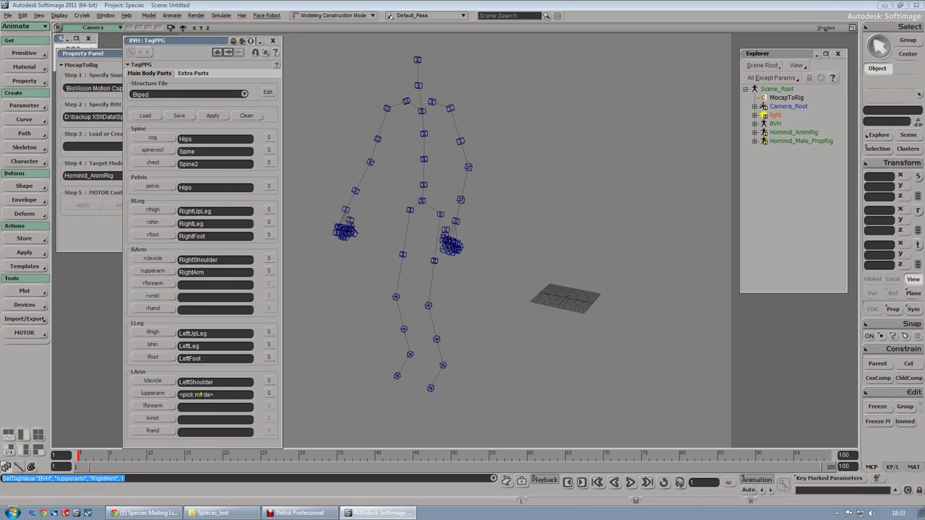
pyautogui.click(446, 120)
# Step: Tag RightForeArm as rforearm, RightForeArmRoll as rwrist, and RightHand as rhand
pyautogui.click(152, 283)
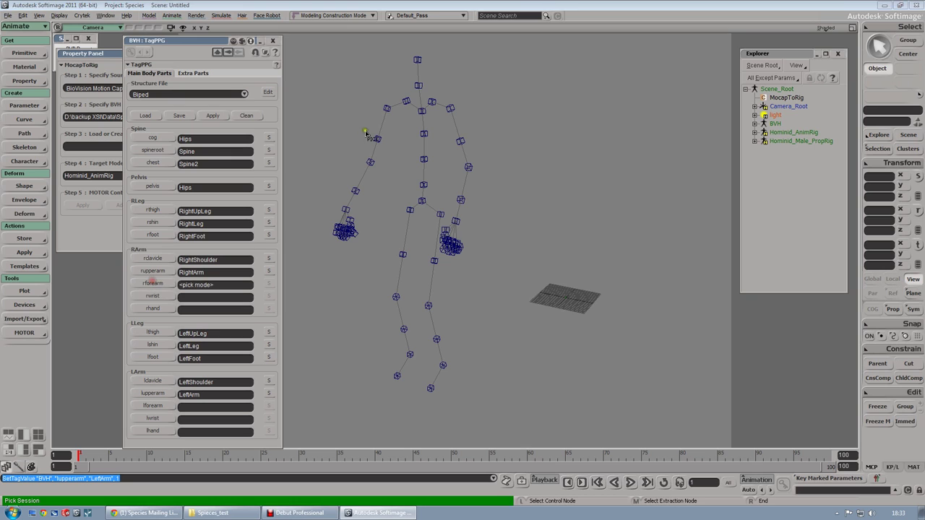
pyautogui.click(370, 163)
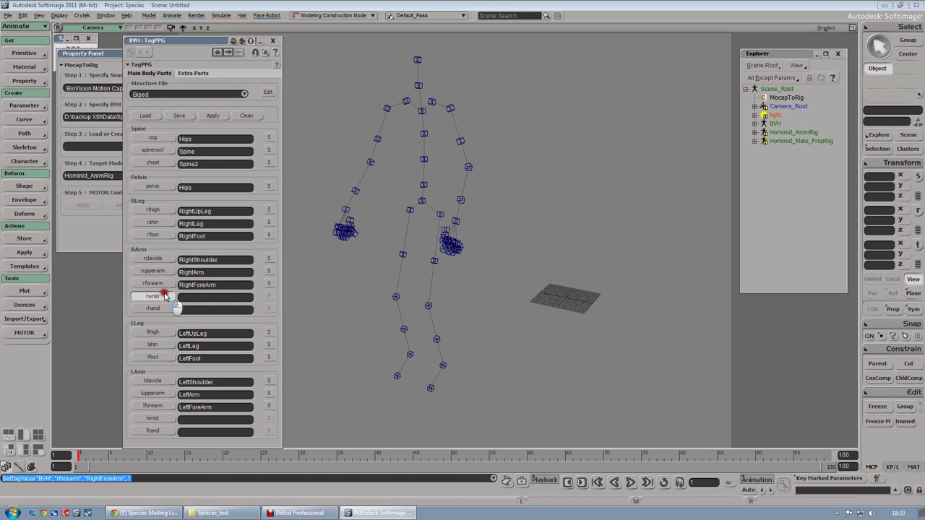
pyautogui.click(355, 191)
pyautogui.click(152, 308)
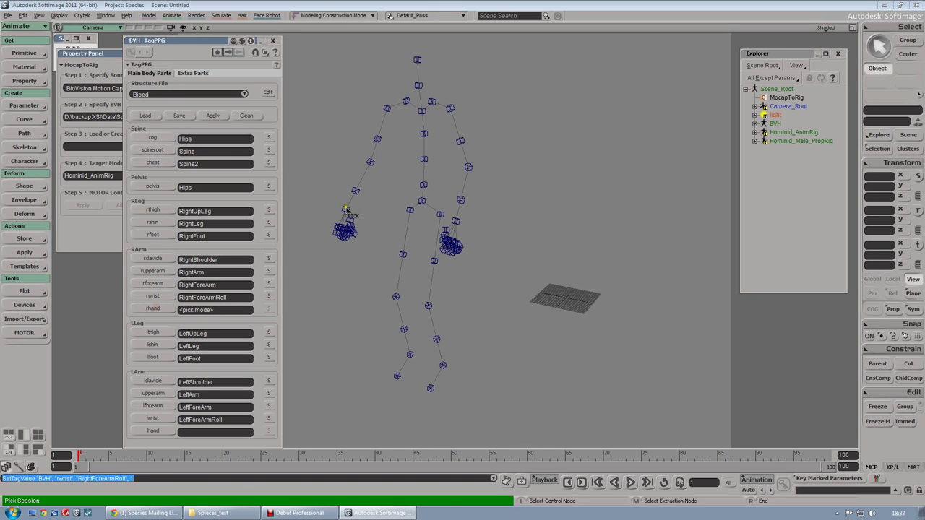
pyautogui.click(345, 209)
pyautogui.click(345, 210)
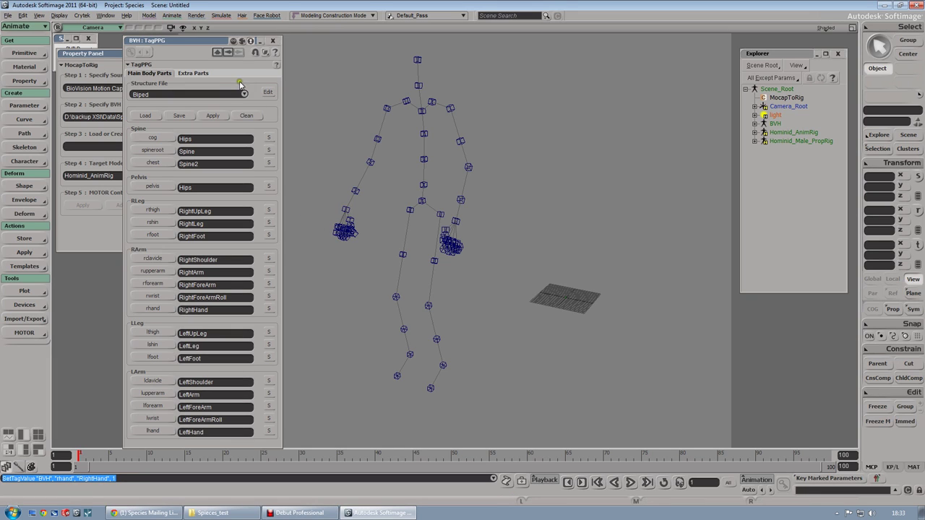
# Step: In the extra body parts, tag Neck as neck, Head as head, and RightToeBase as rtoe
pyautogui.click(202, 75)
pyautogui.click(170, 139)
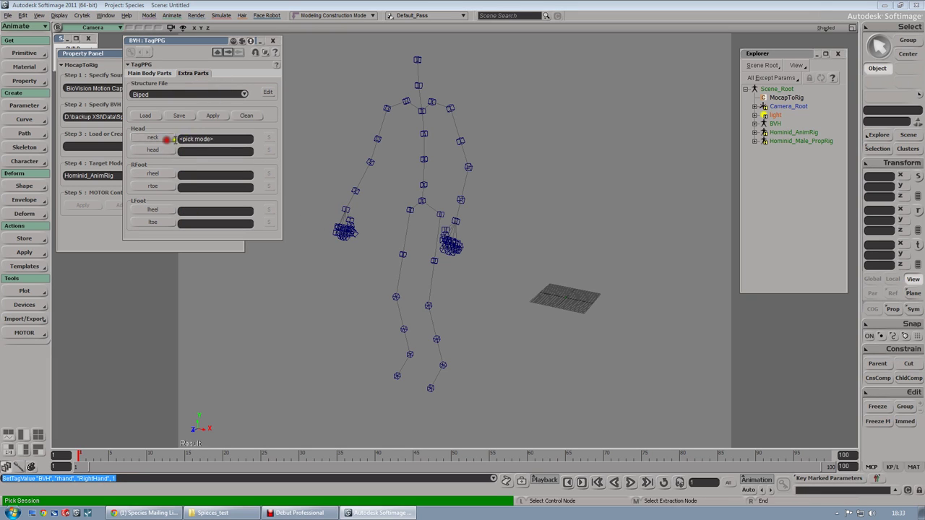
pyautogui.click(418, 85)
pyautogui.click(171, 153)
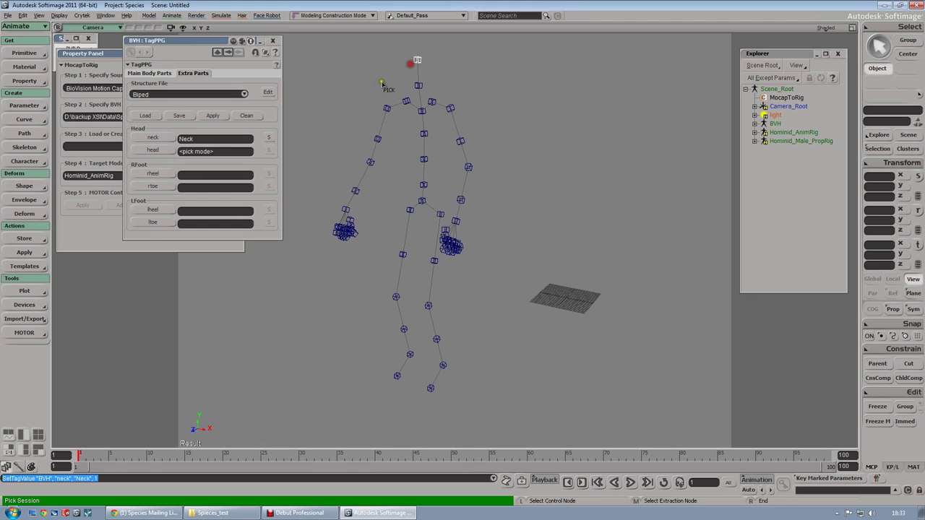
pyautogui.click(417, 60)
pyautogui.click(156, 187)
pyautogui.click(397, 377)
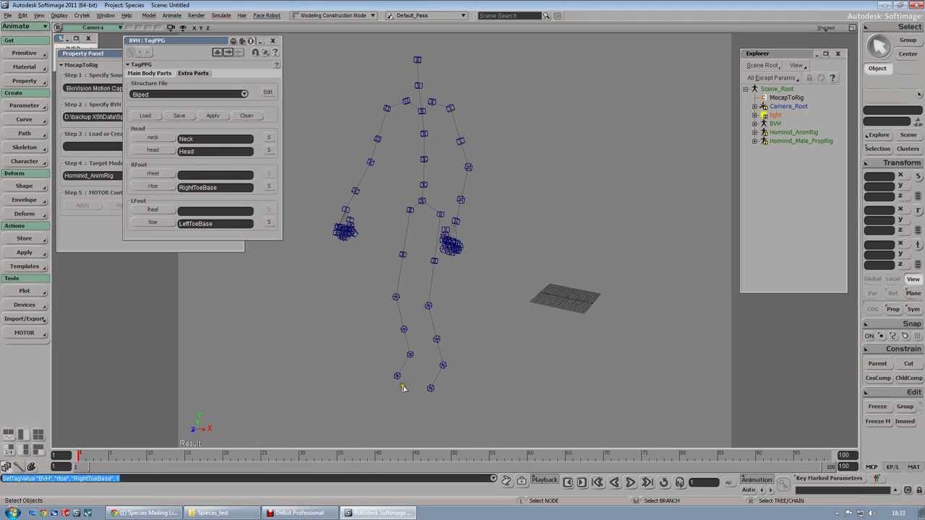
# Step: Save the BVH tags as UDK_Tag_Template.tagt and close the BVH:TagPPG window
pyautogui.click(179, 117)
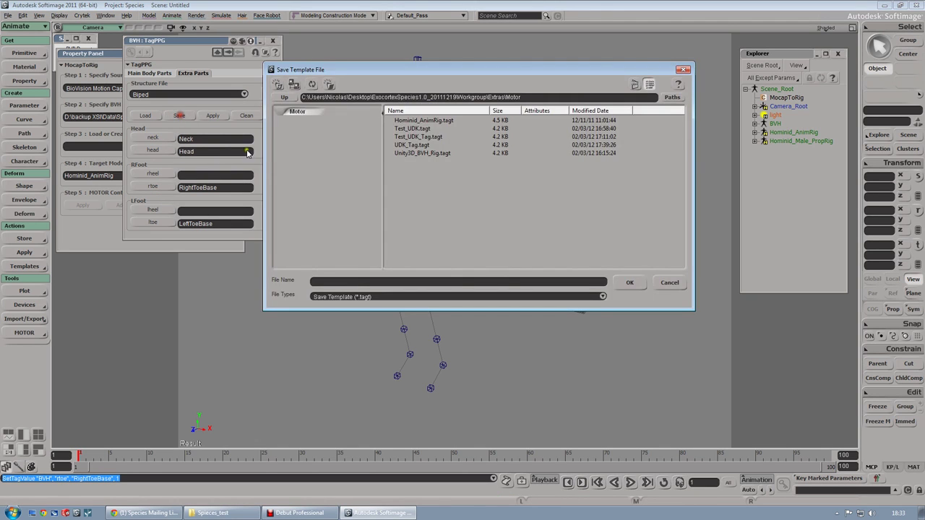
pyautogui.write('UDK')
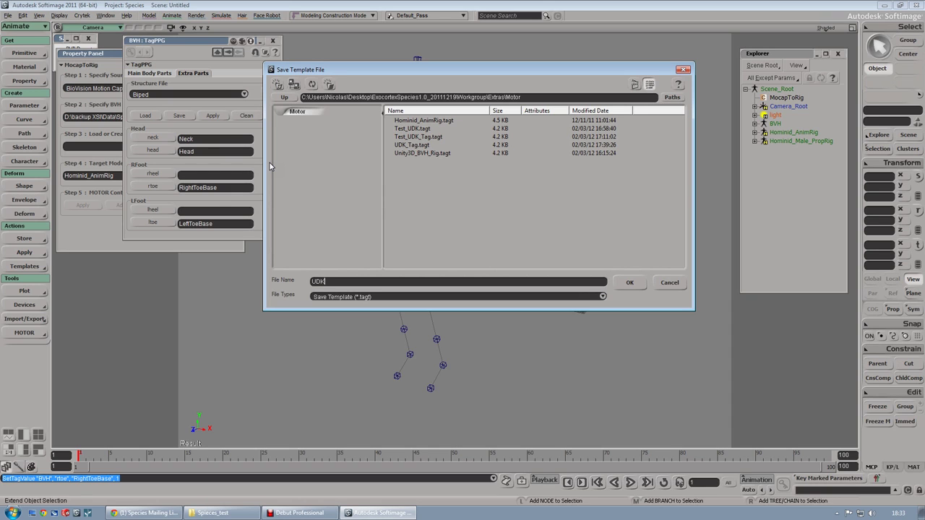
pyautogui.write('_Tag_')
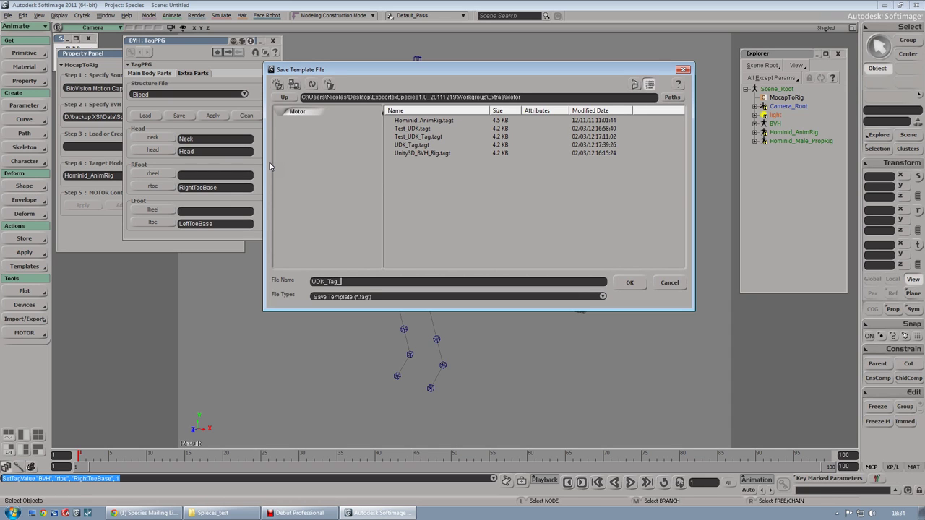
pyautogui.write('Template')
pyautogui.click(629, 282)
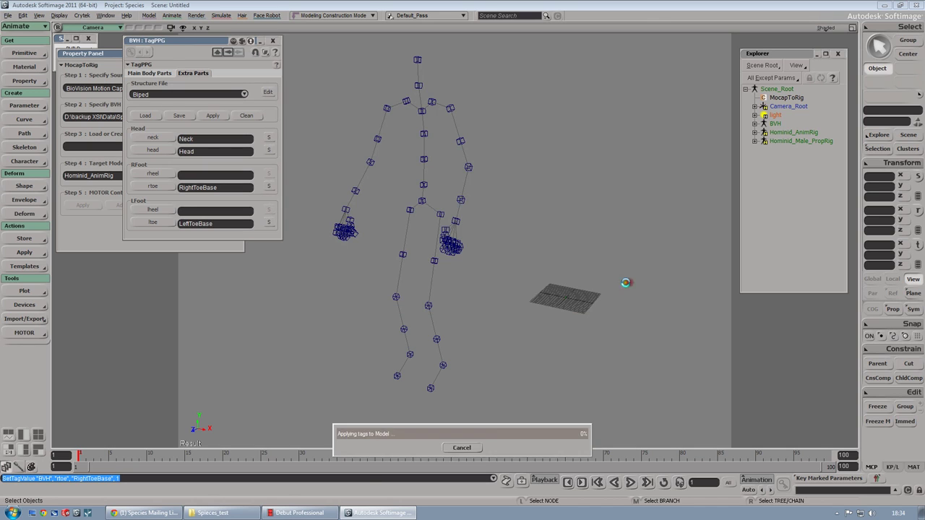
pyautogui.click(272, 41)
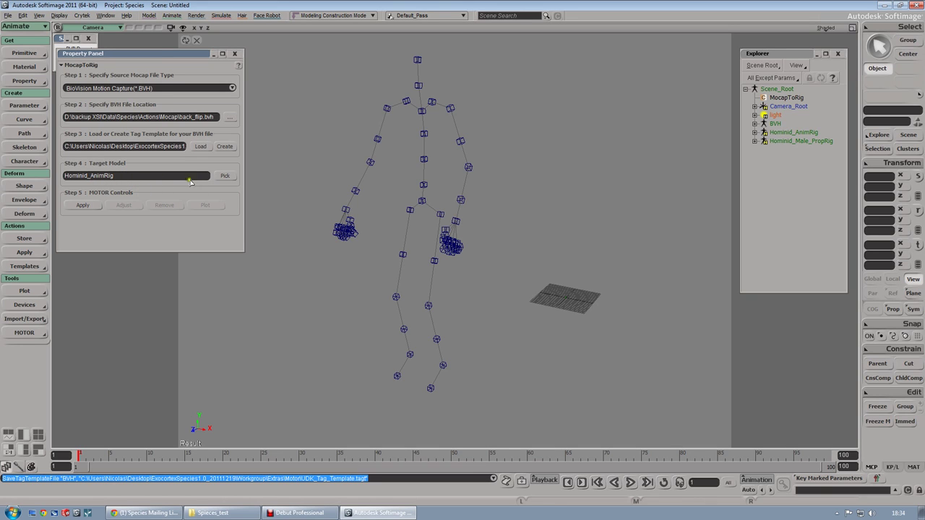
# Step: Hide the BVH skeleton, frame the character, and apply the backflip mocap to the rig
pyautogui.click(185, 27)
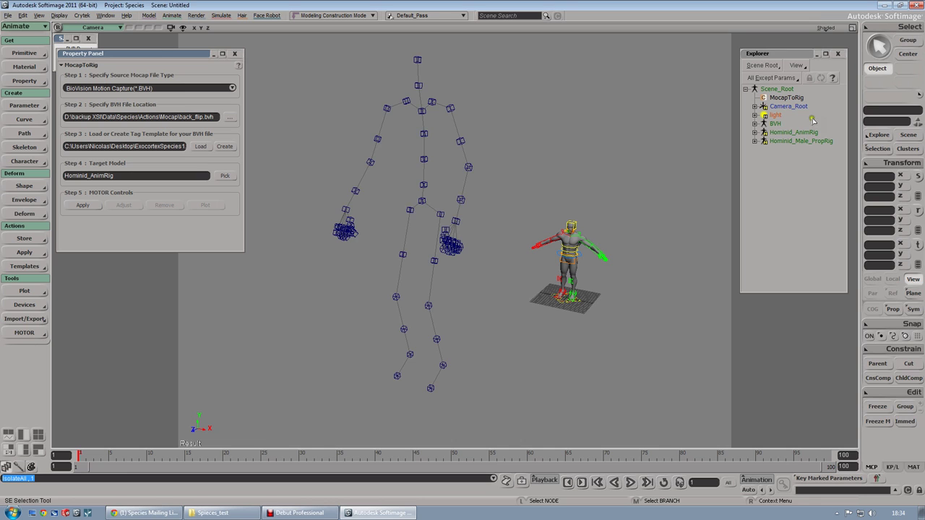
pyautogui.click(775, 123)
pyautogui.press('h')
pyautogui.press('a')
pyautogui.press('s')
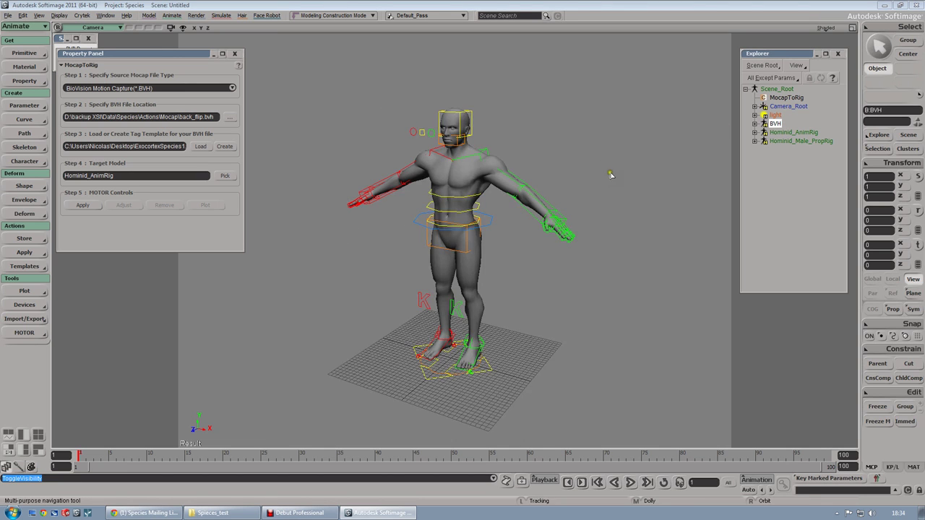
pyautogui.moveTo(619, 166); pyautogui.dragTo(600, 168, button='right')
pyautogui.click(82, 205)
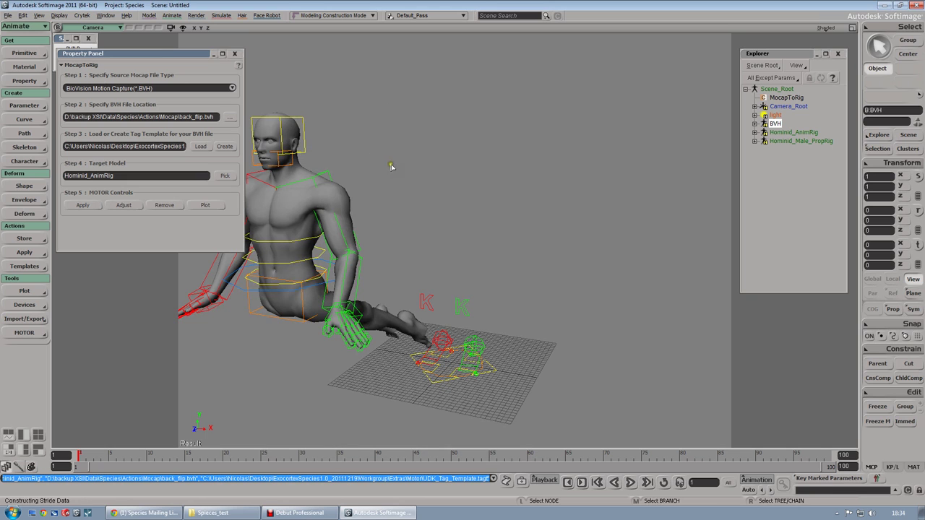
pyautogui.moveTo(380, 158); pyautogui.dragTo(452, 282, button='right')
# Step: Select the foot IK controls and enable Show Custom DisplayInfo Parameters in Camera Visibility
pyautogui.press('space')
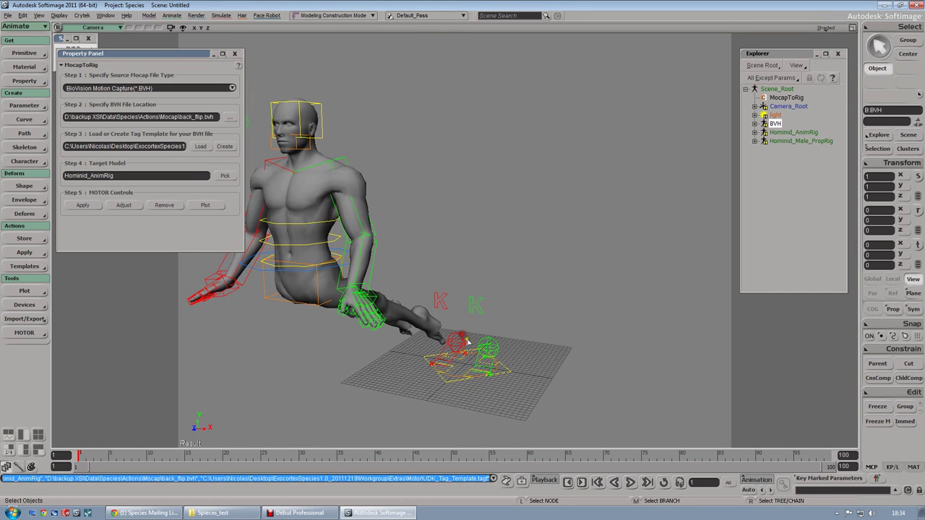
pyautogui.click(457, 340)
pyautogui.keyDown('shift'); pyautogui.click(487, 347); pyautogui.keyUp('shift')
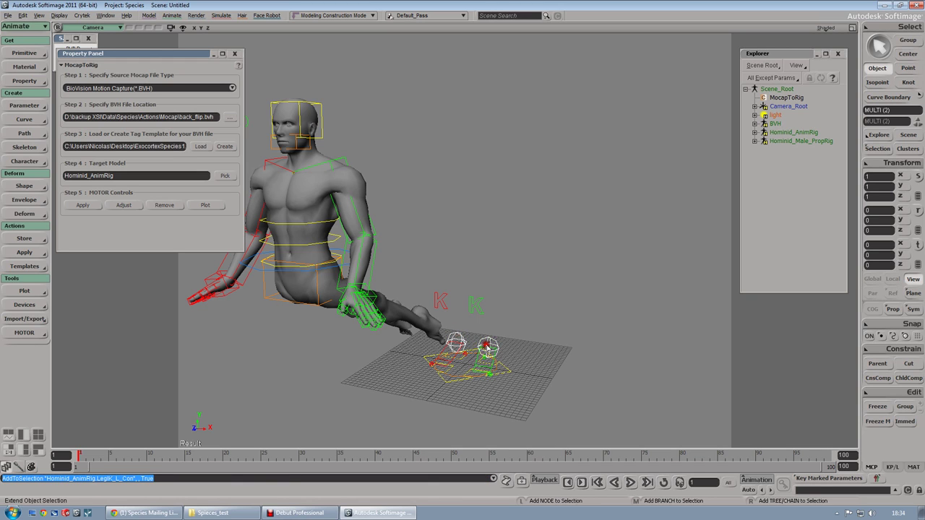
pyautogui.click(171, 28)
pyautogui.click(186, 84)
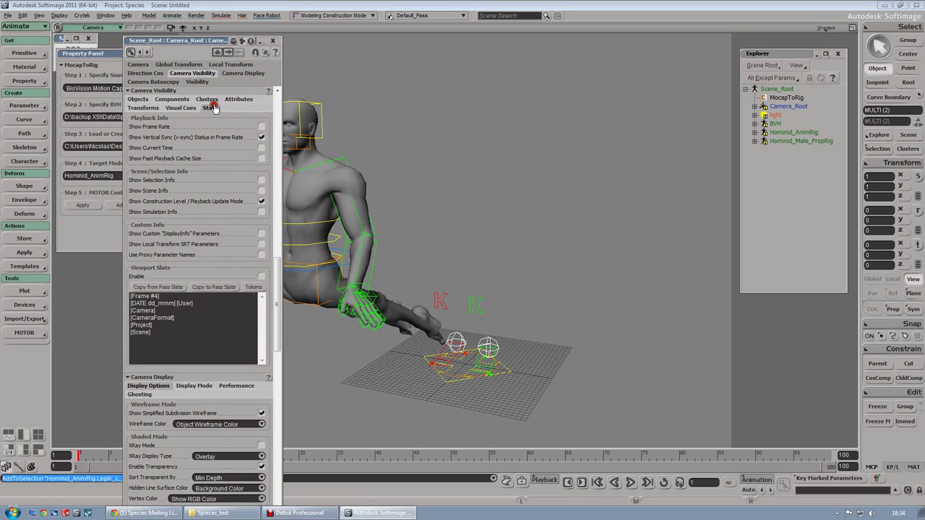
pyautogui.click(261, 234)
pyautogui.click(279, 40)
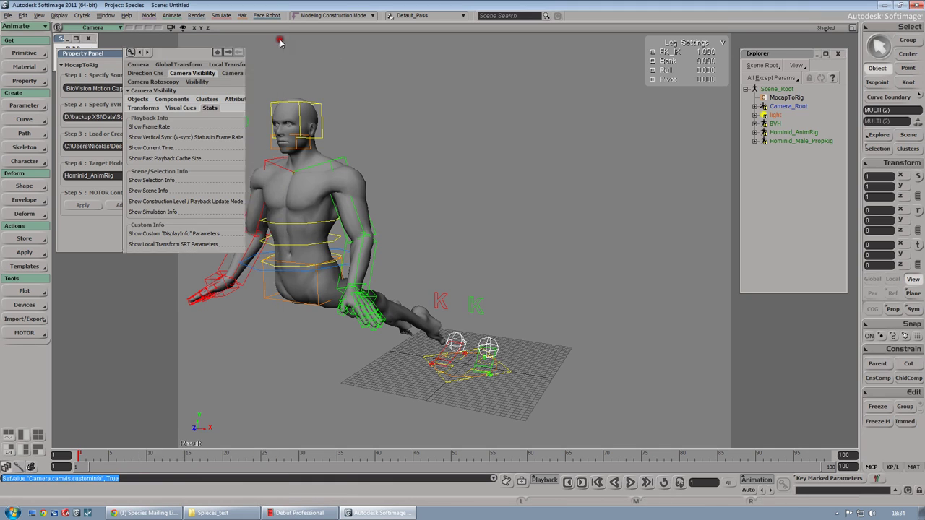
# Step: Set FK_IK to 0 in the Leg Settings overlay and orbit to face the character
pyautogui.click(705, 52)
pyautogui.write('0')
pyautogui.press('Return')
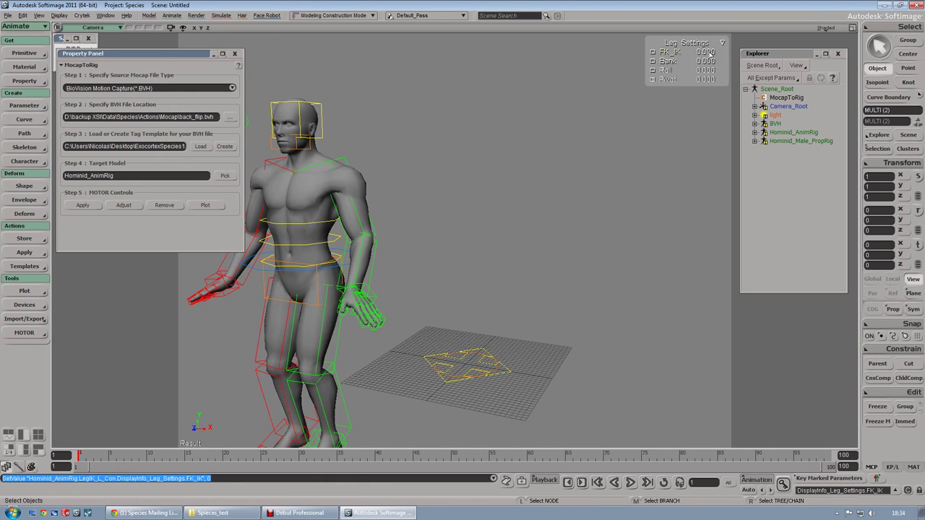
pyautogui.press('s')
pyautogui.moveTo(507, 174)
pyautogui.mouseDown(button='right')
pyautogui.moveTo(487, 188)
pyautogui.moveTo(504, 201)
pyautogui.moveTo(499, 185)
pyautogui.moveTo(514, 186)
pyautogui.mouseUp(button='right')
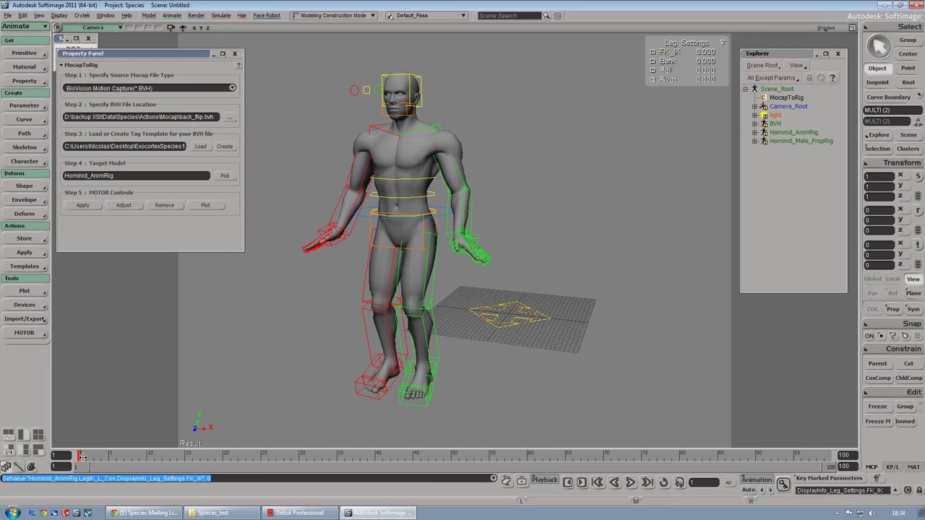
# Step: Set the timeline end frame to 132 and scrub to preview the backflip pose
pyautogui.click(847, 456)
pyautogui.press('Return')
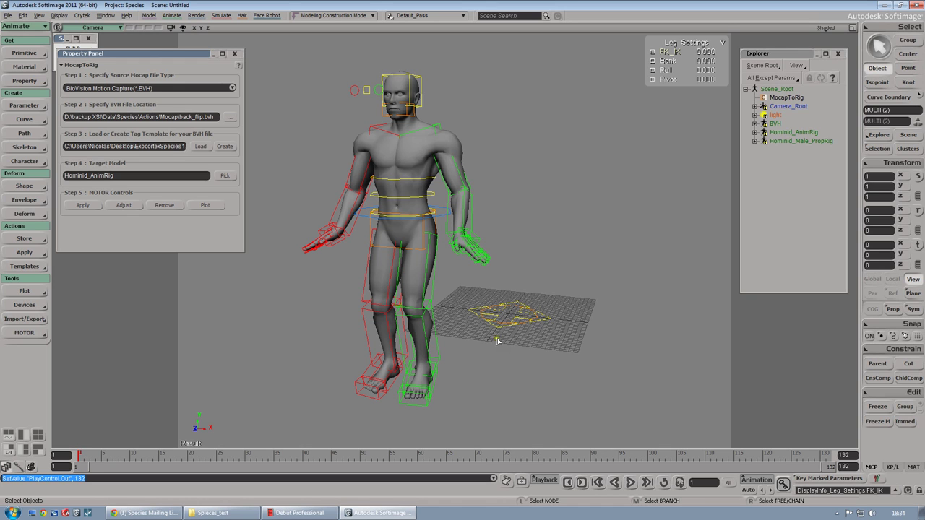
pyautogui.moveTo(82, 455)
pyautogui.mouseDown()
pyautogui.moveTo(395, 480)
pyautogui.moveTo(824, 478)
pyautogui.moveTo(79, 466)
pyautogui.mouseUp()
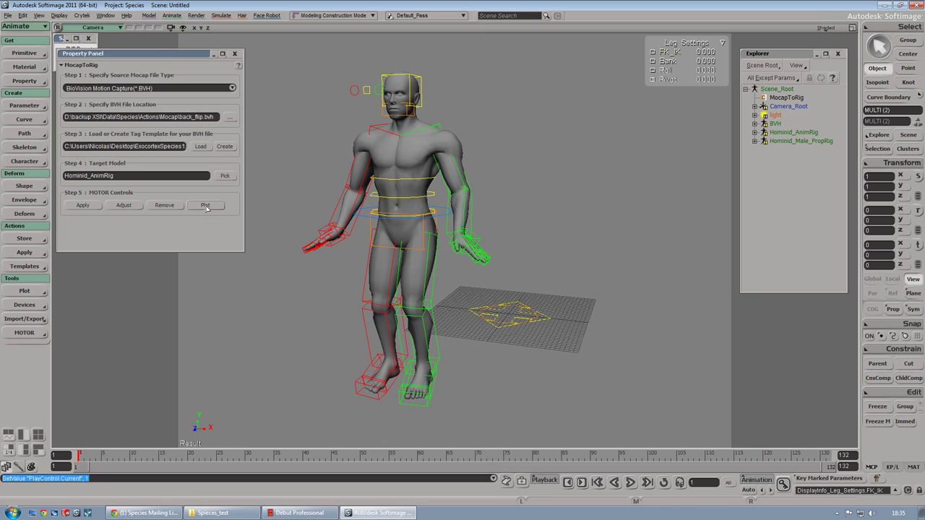
# Step: Plot the mocap as keyframes onto Hominid_AnimRig, interval 1, frames 1 to 132, then close MocapToRig
pyautogui.click(205, 205)
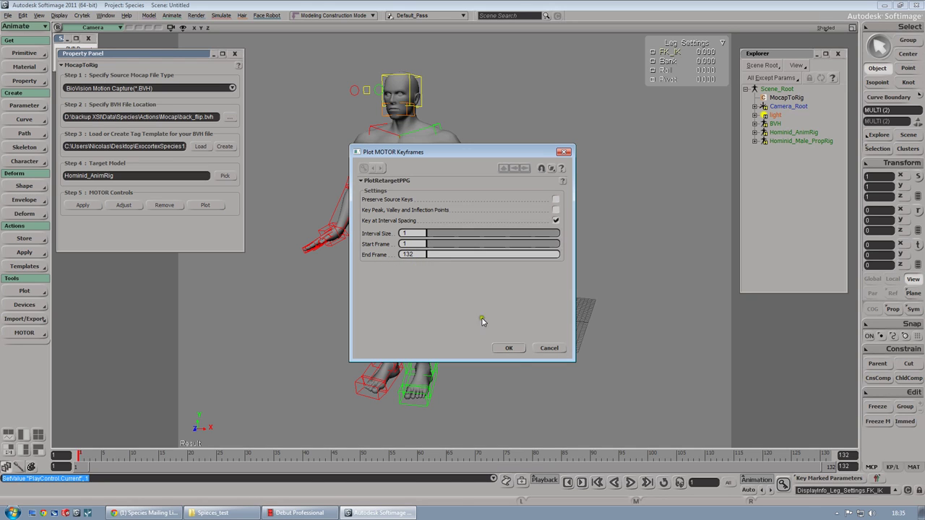
pyautogui.click(509, 347)
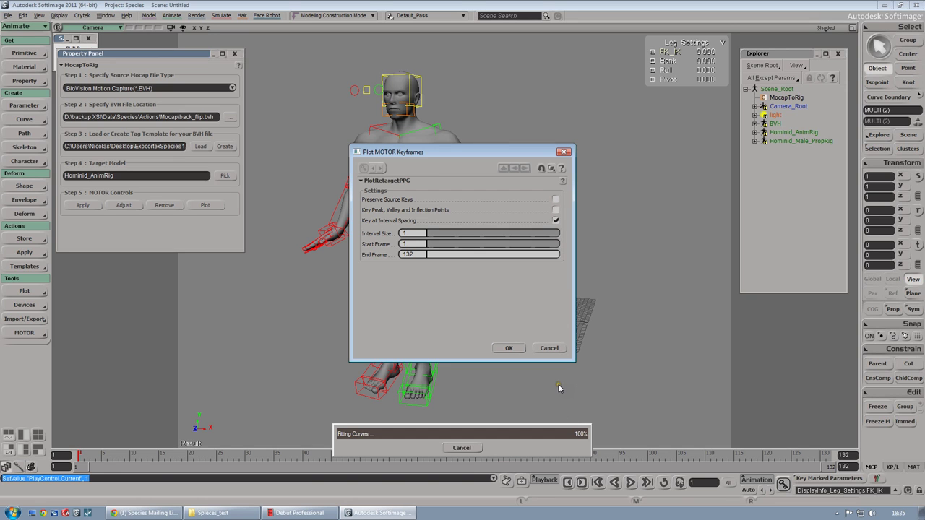
pyautogui.press('Return')
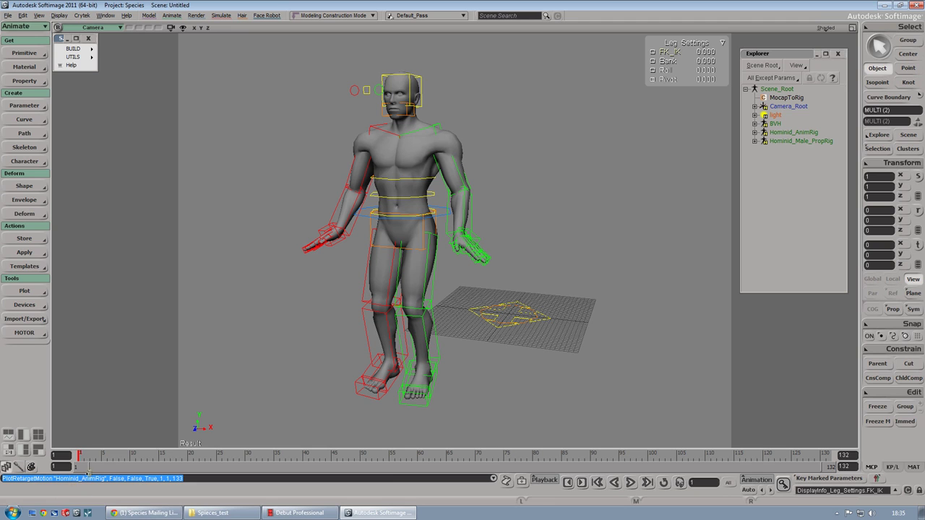
# Step: Delete the BVH skeleton and Hominid_Male_PropRig, with their children, from the Explorer
pyautogui.moveTo(266, 224); pyautogui.dragTo(288, 216)
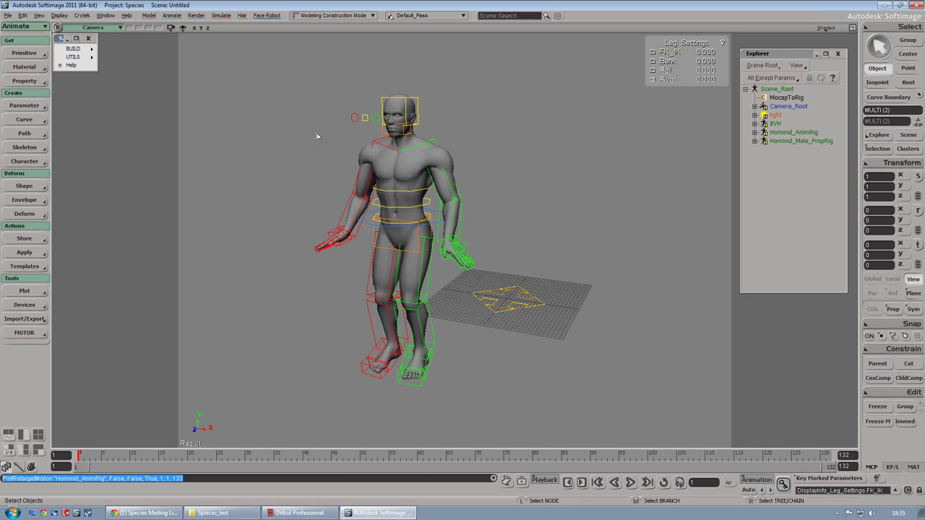
pyautogui.middleClick(775, 123)
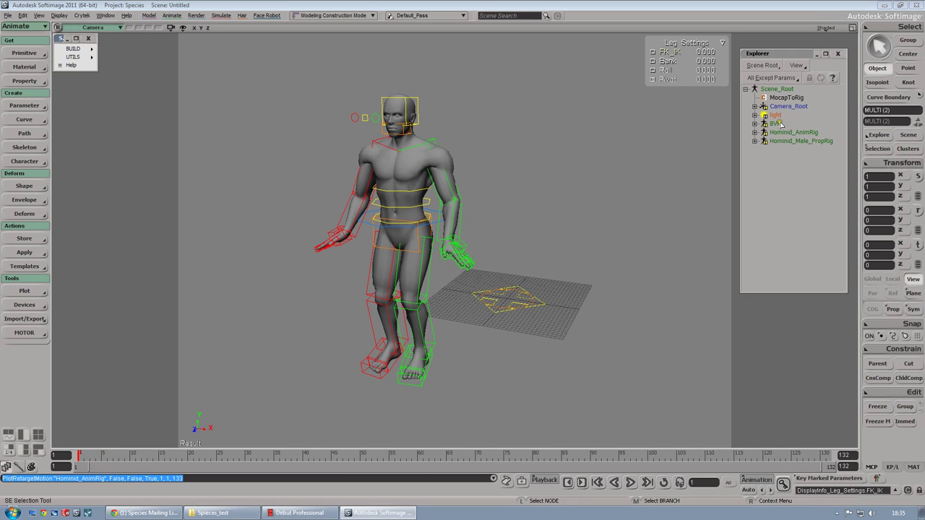
pyautogui.press('Delete')
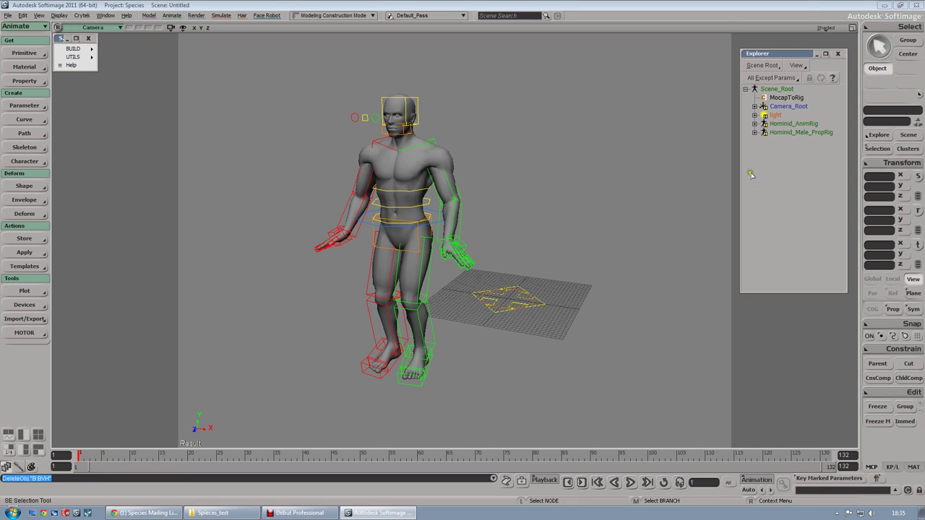
pyautogui.middleClick(805, 133)
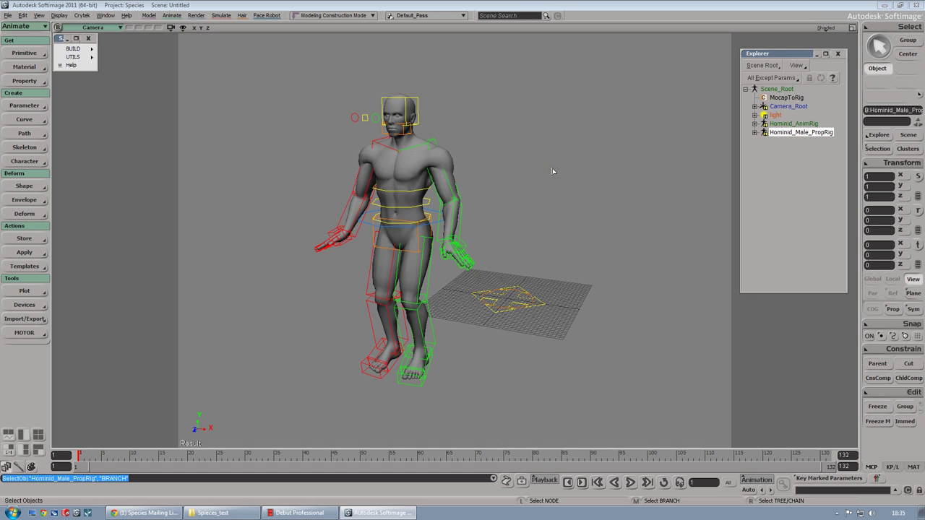
pyautogui.press('Delete')
pyautogui.press('s')
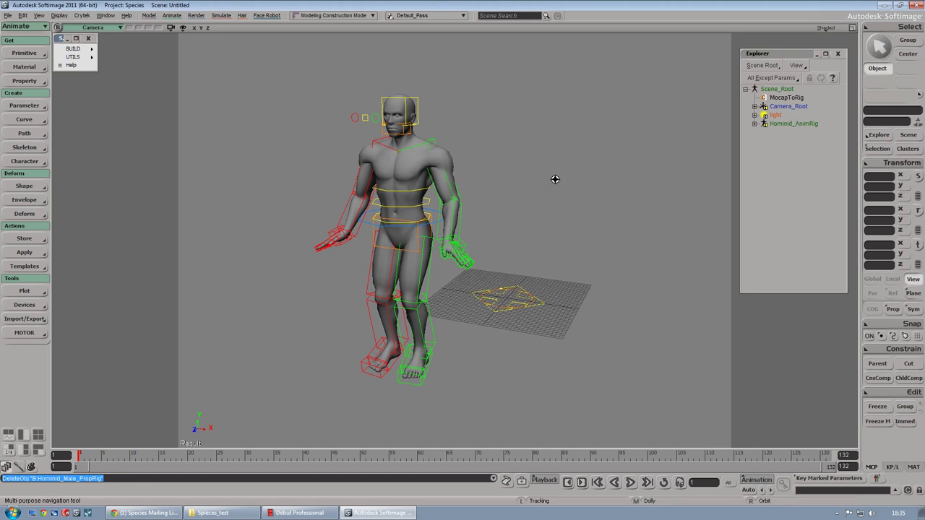
pyautogui.moveTo(554, 178); pyautogui.dragTo(563, 183)
pyautogui.press('space')
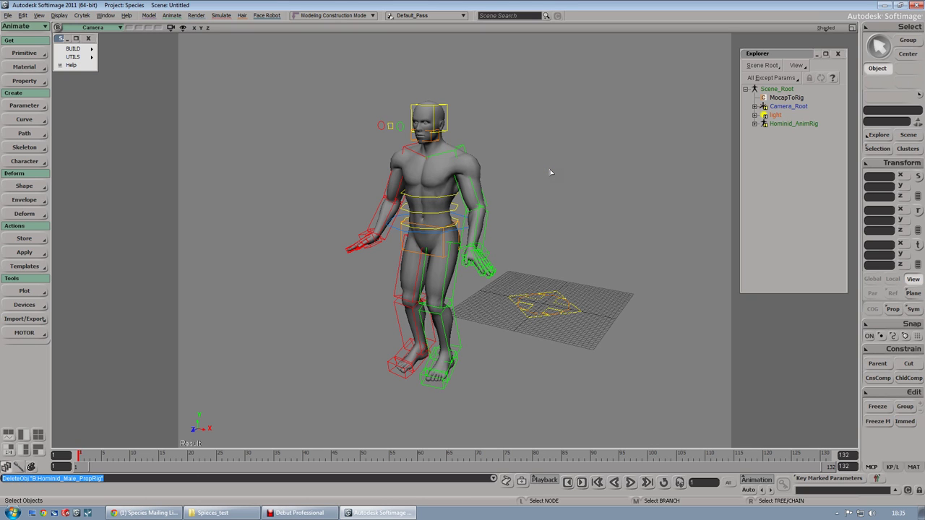
# Step: Open the ActorX exporter from File > Export and place its panel beside the viewport
pyautogui.press('super')
pyautogui.press('Escape')
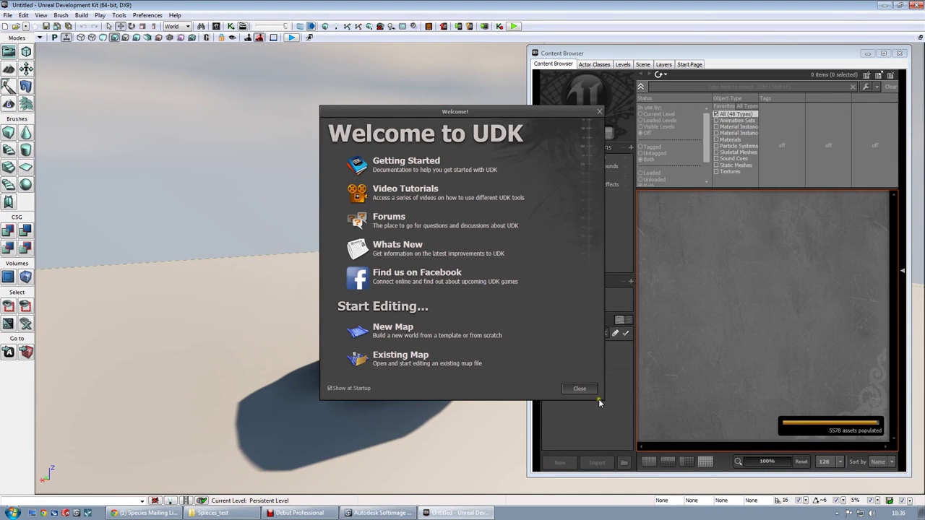
pyautogui.click(582, 389)
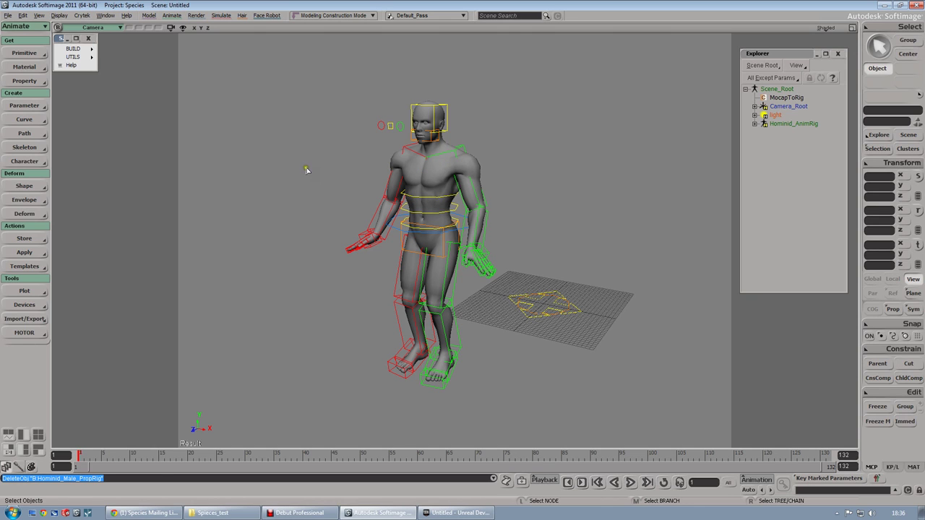
pyautogui.click(7, 15)
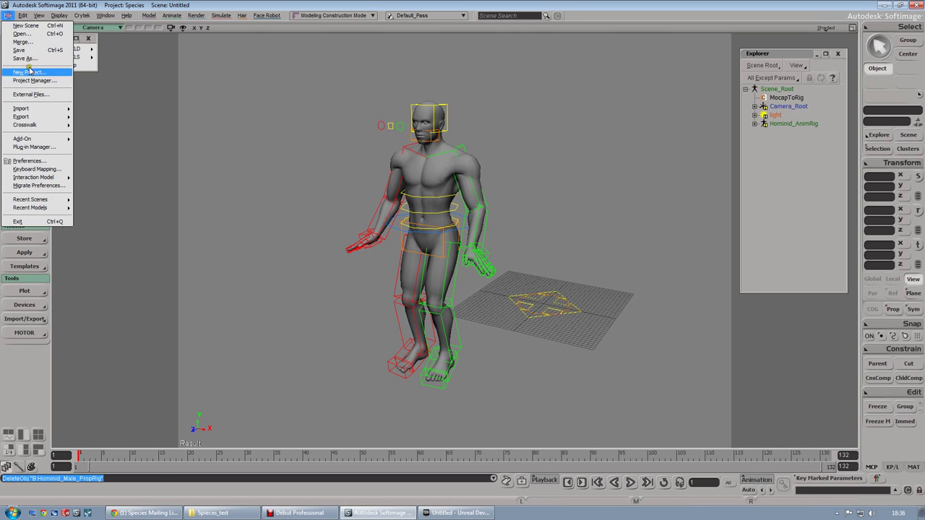
pyautogui.moveTo(38, 120)
pyautogui.click(91, 181)
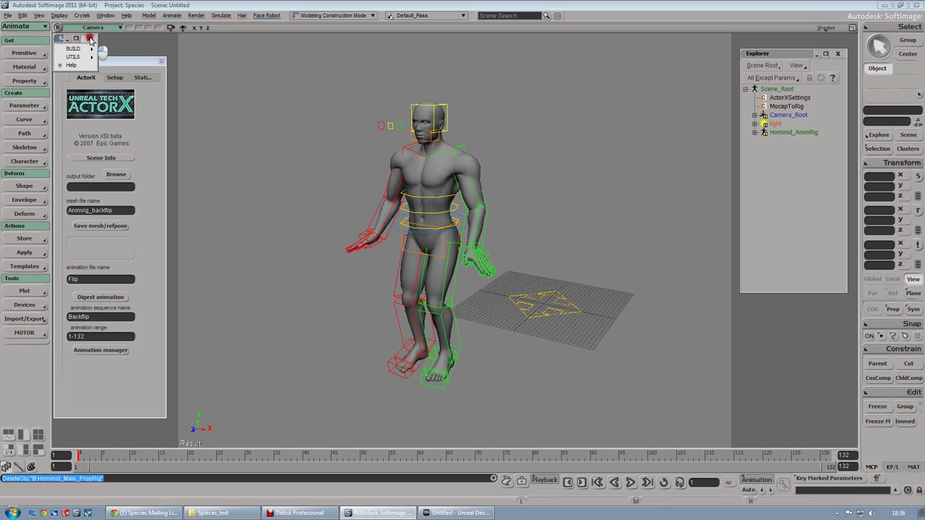
pyautogui.click(90, 41)
pyautogui.moveTo(109, 64); pyautogui.dragTo(113, 52)
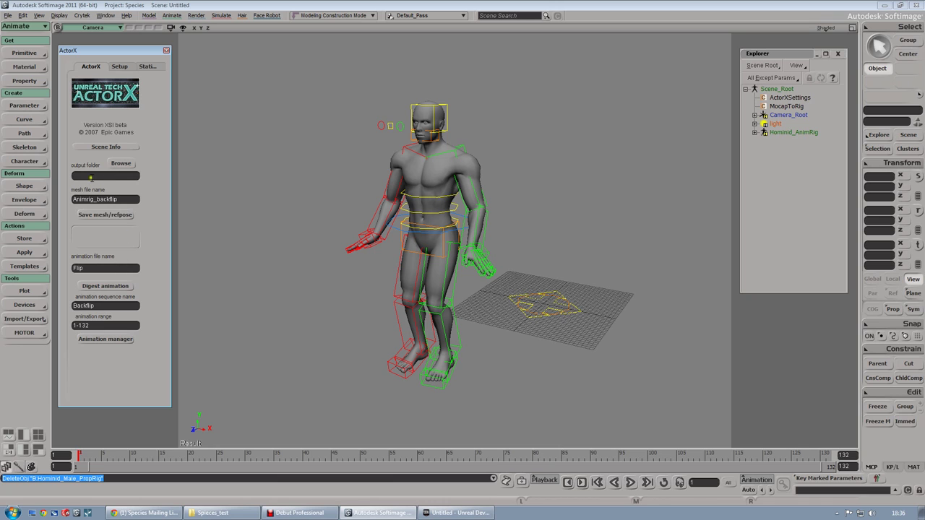
# Step: Paste the Spieces_test folder path as the ActorX output folder and check the Backflip sequence name
pyautogui.click(232, 515)
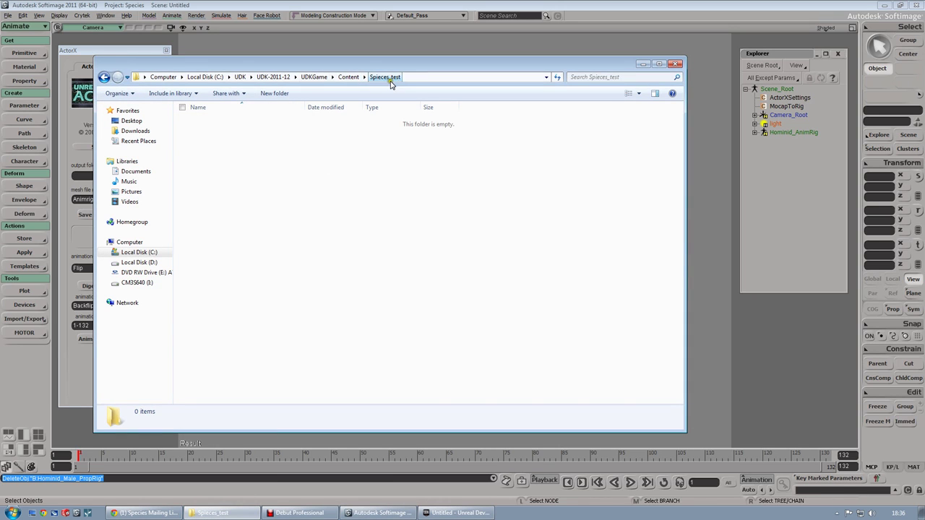
pyautogui.click(137, 78)
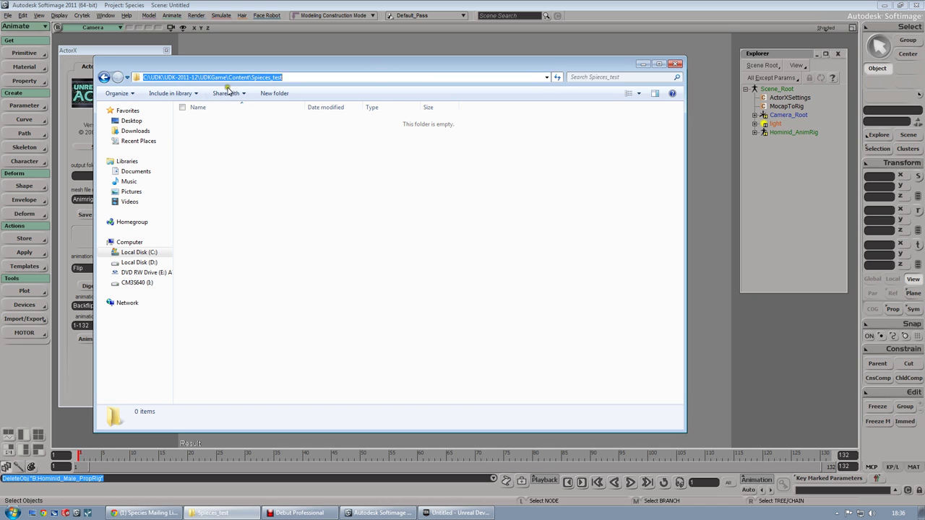
pyautogui.click(82, 52)
pyautogui.click(86, 174)
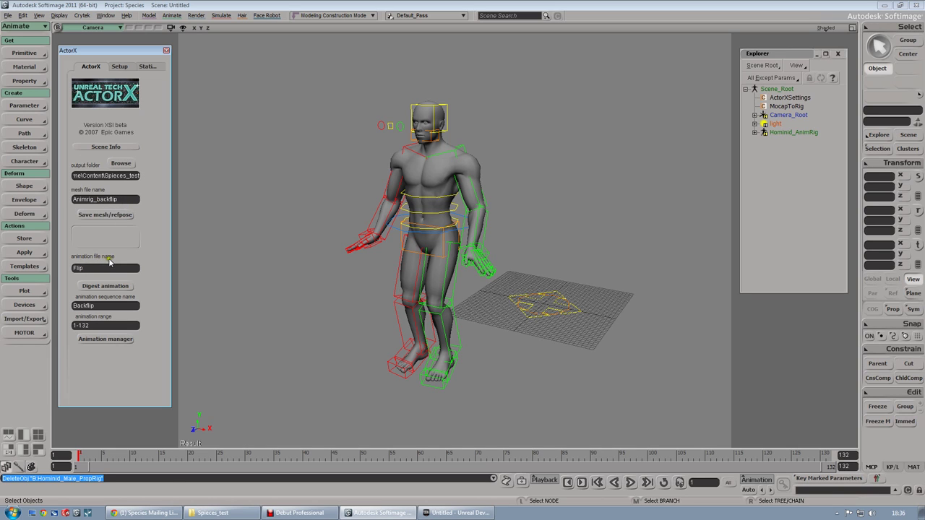
pyautogui.click(106, 306)
# Step: Save the mesh and reference pose as Animrig_backflip.PSK and dismiss the unsmooth-groups and confirmation notes
pyautogui.click(105, 215)
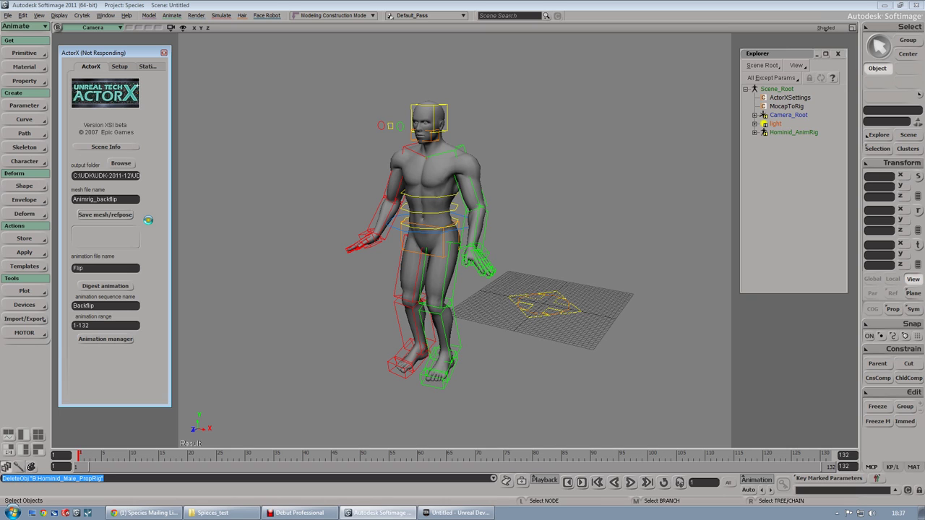
pyautogui.click(164, 248)
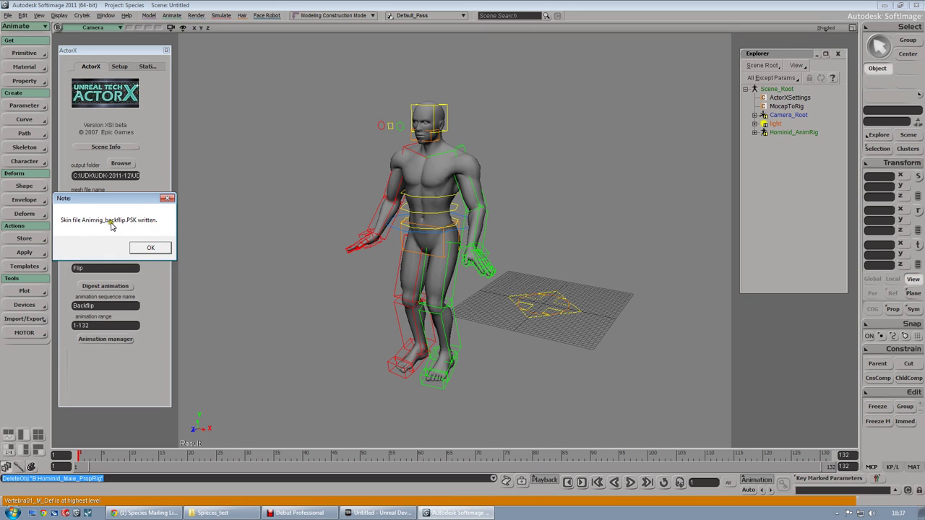
pyautogui.click(155, 248)
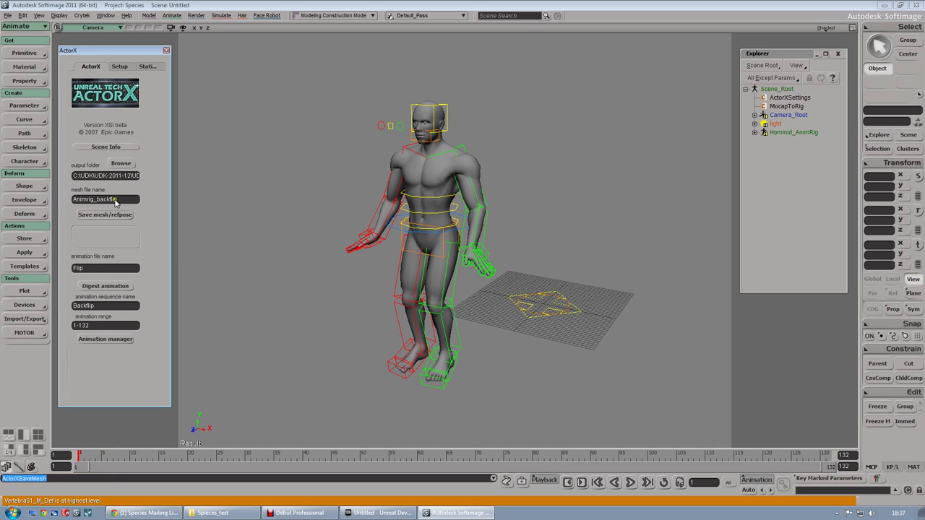
# Step: Process the Backflip animation, add it to the output package and save it as Backflip.psa
pyautogui.click(102, 287)
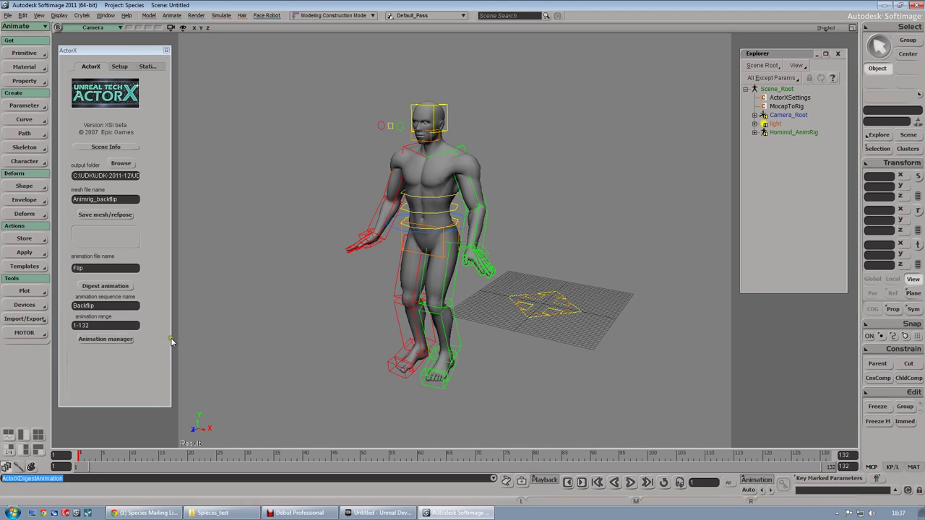
pyautogui.click(105, 341)
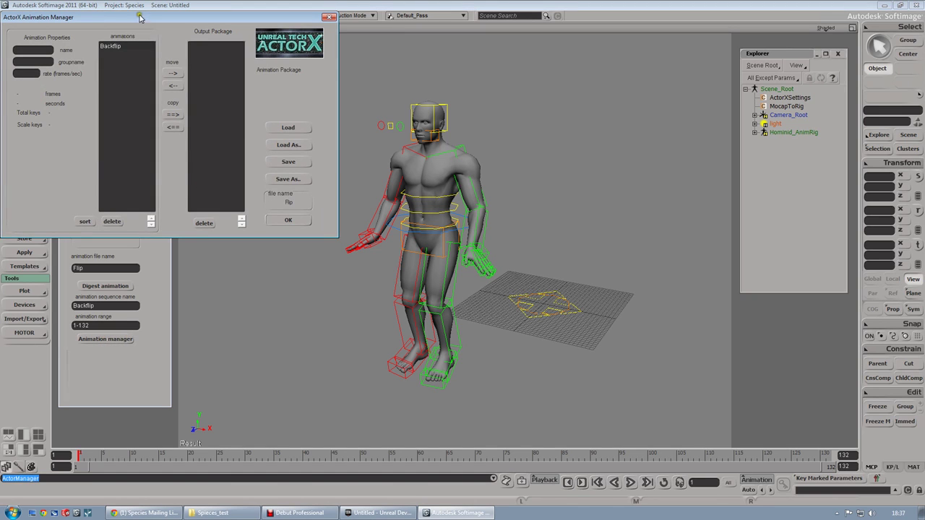
pyautogui.click(114, 48)
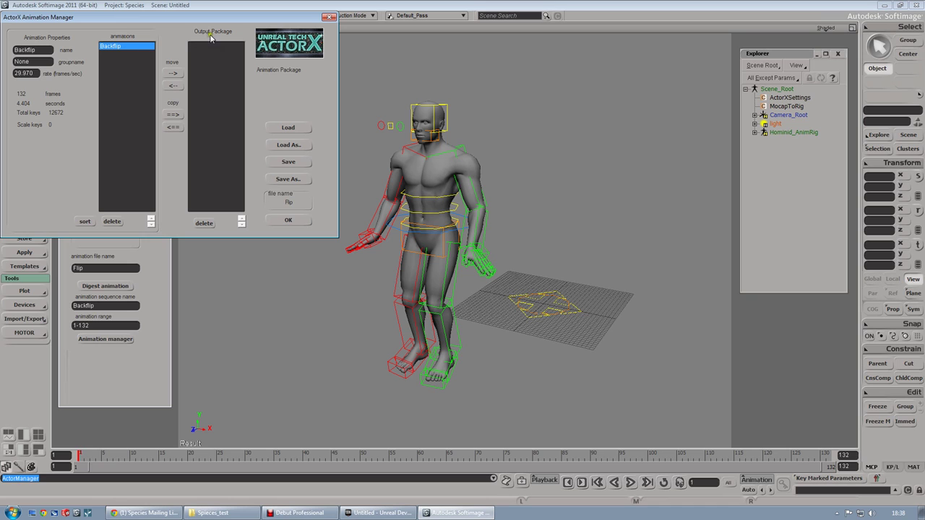
pyautogui.click(173, 73)
pyautogui.click(287, 179)
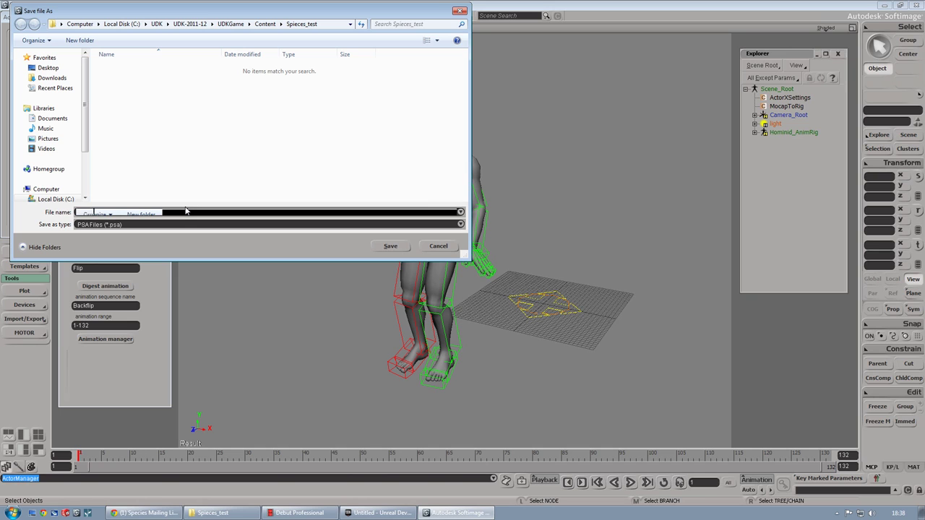
pyautogui.click(388, 247)
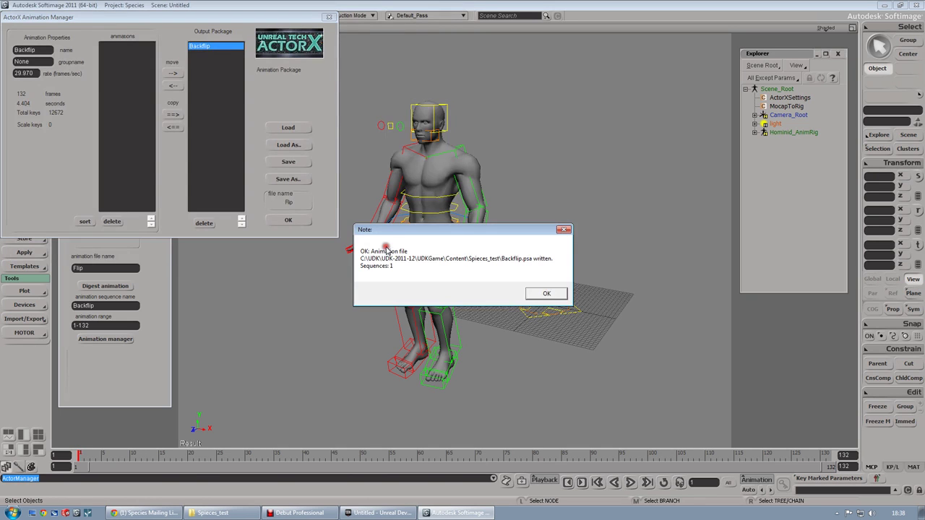
pyautogui.click(546, 295)
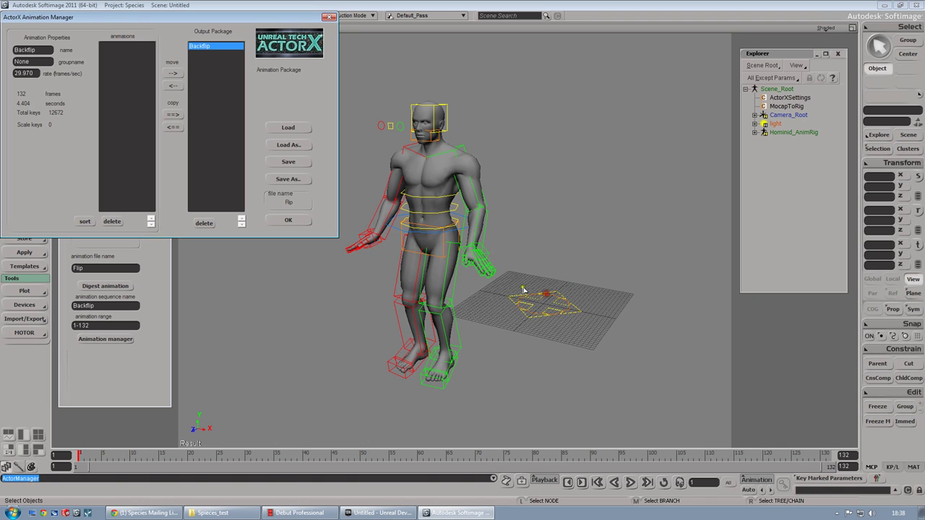
# Step: Close the ActorX Animation Manager and switch to the Unreal editor's level view
pyautogui.click(305, 221)
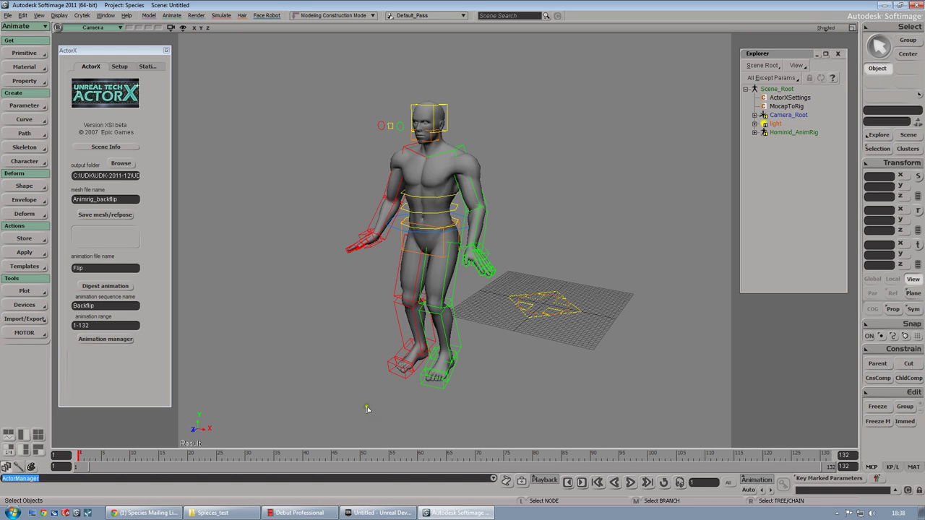
pyautogui.click(395, 513)
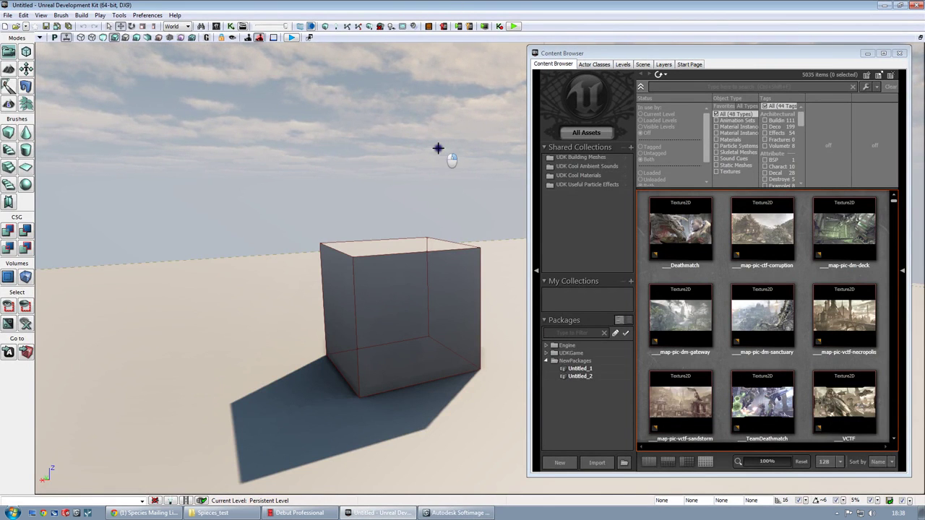
pyautogui.moveTo(438, 149)
pyautogui.mouseDown(button='right')
pyautogui.moveTo(450, 153)
pyautogui.moveTo(438, 146)
pyautogui.mouseUp(button='right')
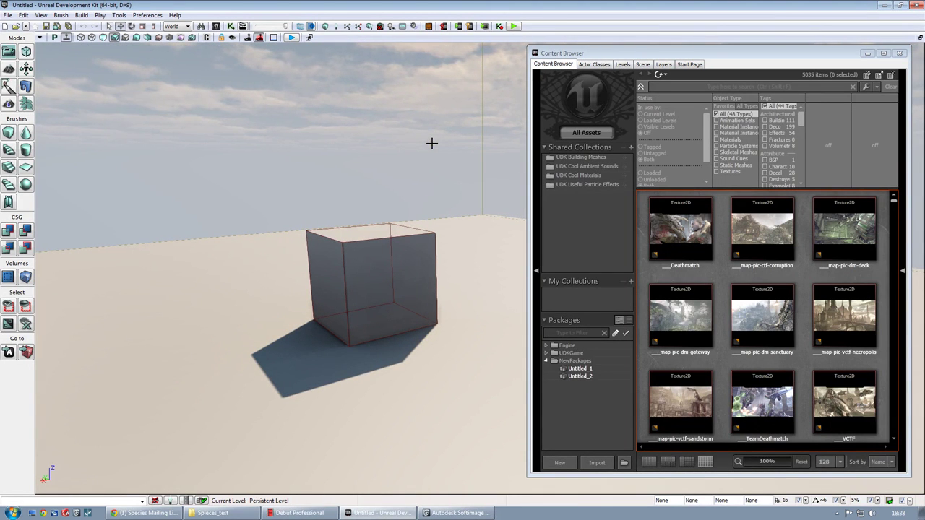
pyautogui.moveTo(417, 155); pyautogui.dragTo(417, 159, button='right')
# Step: Import Animrig_backflip.PSK into the new Species_Test package
pyautogui.click(596, 369)
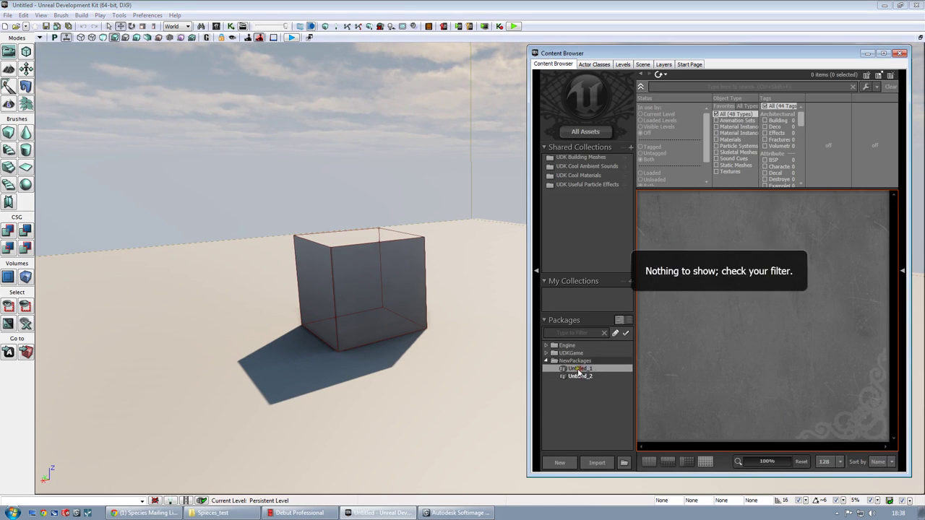
pyautogui.click(597, 463)
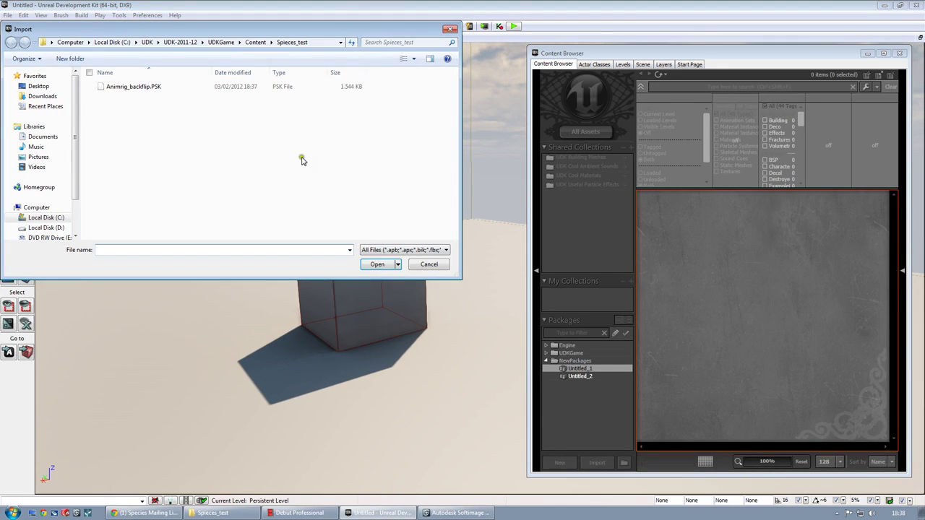
pyautogui.click(137, 88)
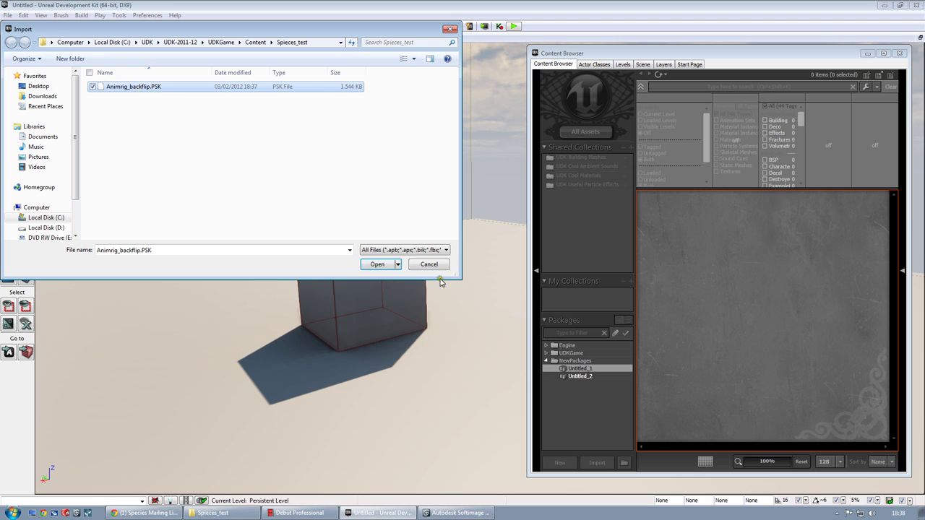
pyautogui.click(379, 265)
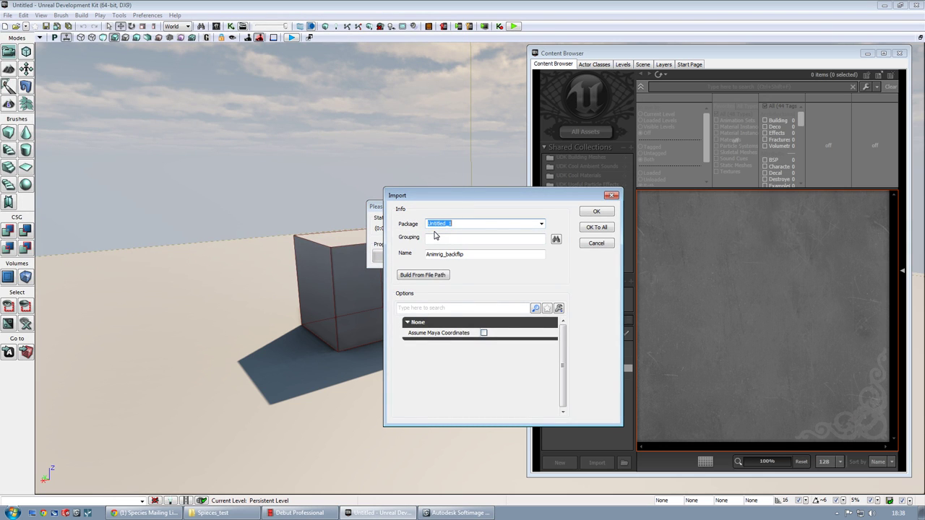
pyautogui.write('Species_Test')
pyautogui.click(599, 212)
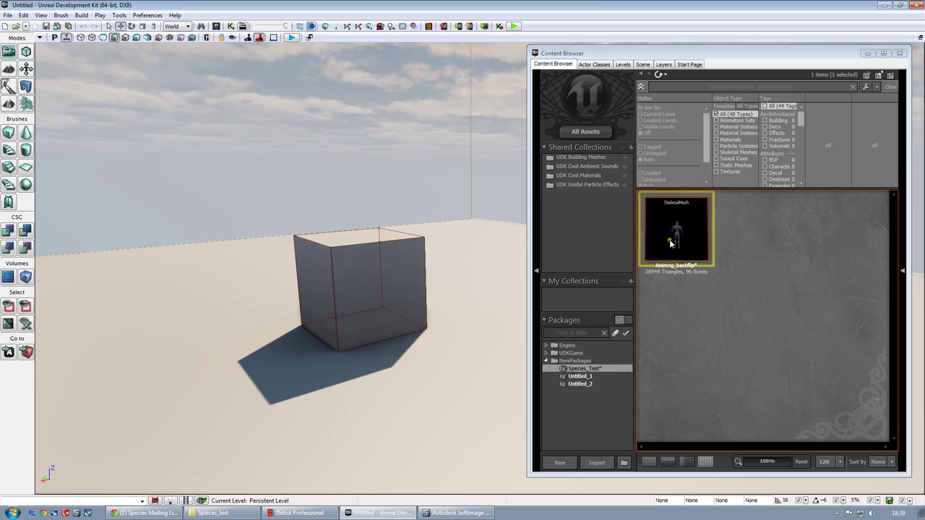
pyautogui.click(756, 244)
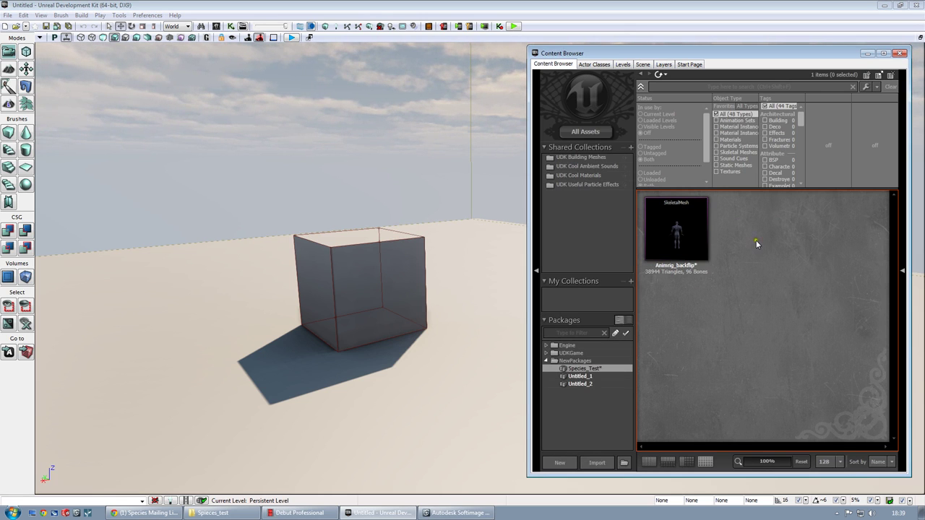
# Step: Create an AnimSet named Animations from the Animrig_backflip mesh's context menu
pyautogui.rightClick(697, 263)
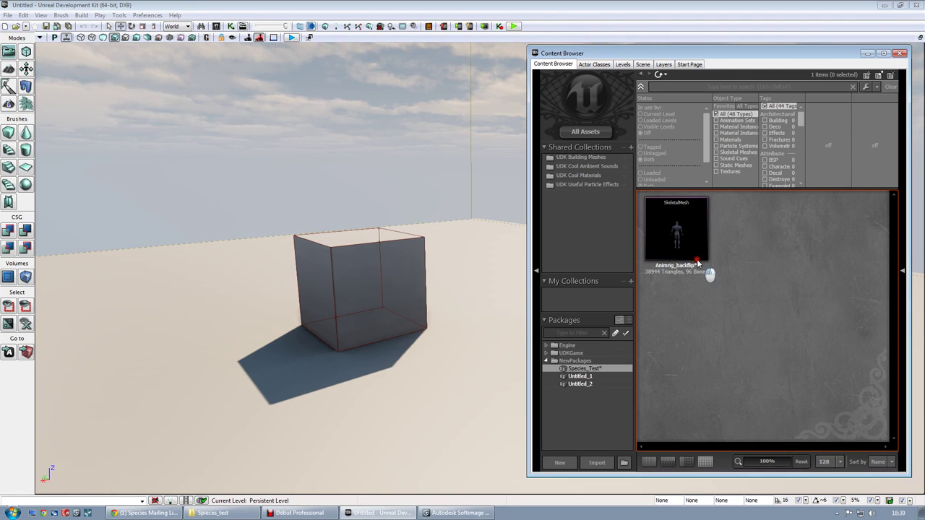
pyautogui.click(705, 269)
pyautogui.moveTo(488, 203); pyautogui.dragTo(364, 161)
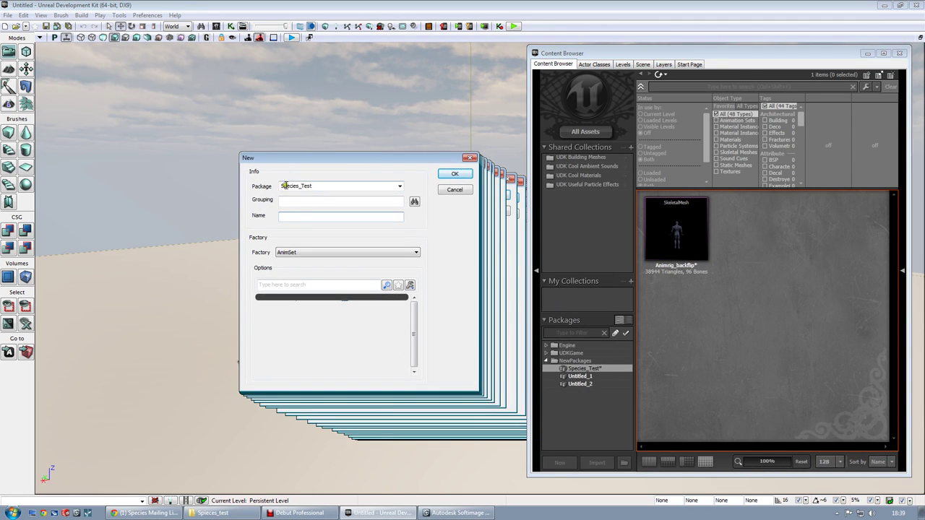
pyautogui.click(296, 216)
pyautogui.write('Animations')
pyautogui.click(450, 174)
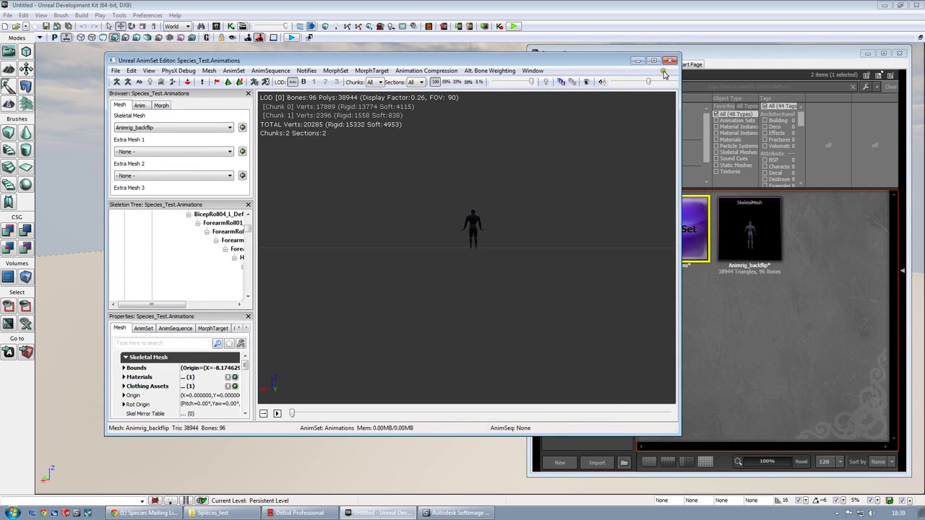
# Step: Zoom and orbit the AnimSet preview to a close side view and move the editor window left
pyautogui.scroll(2, 497, 202)
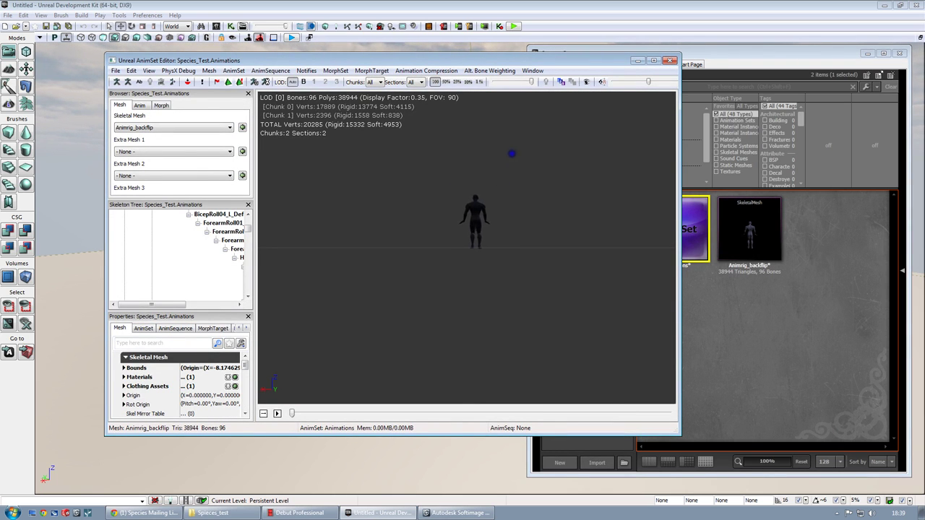
pyautogui.scroll(8, 497, 201)
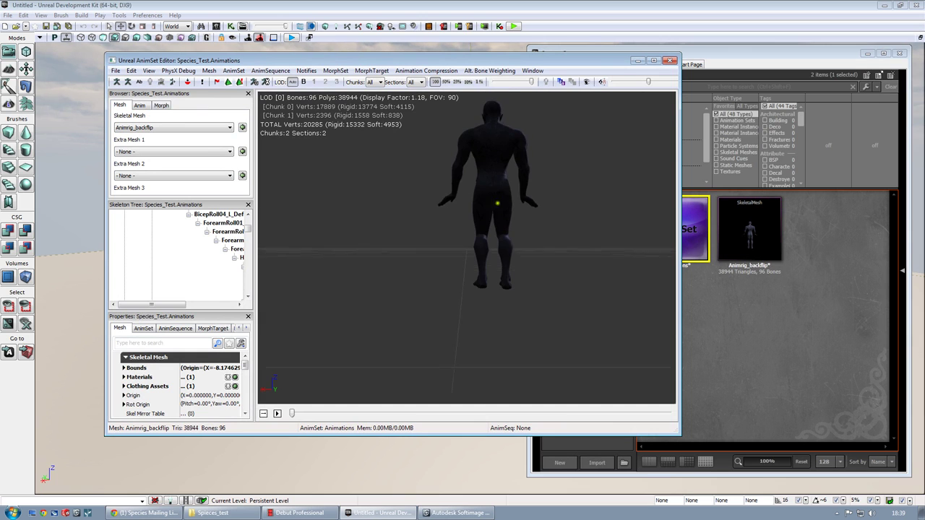
pyautogui.moveTo(463, 230); pyautogui.dragTo(506, 191)
pyautogui.moveTo(499, 61); pyautogui.dragTo(435, 59)
pyautogui.moveTo(430, 199); pyautogui.dragTo(470, 192)
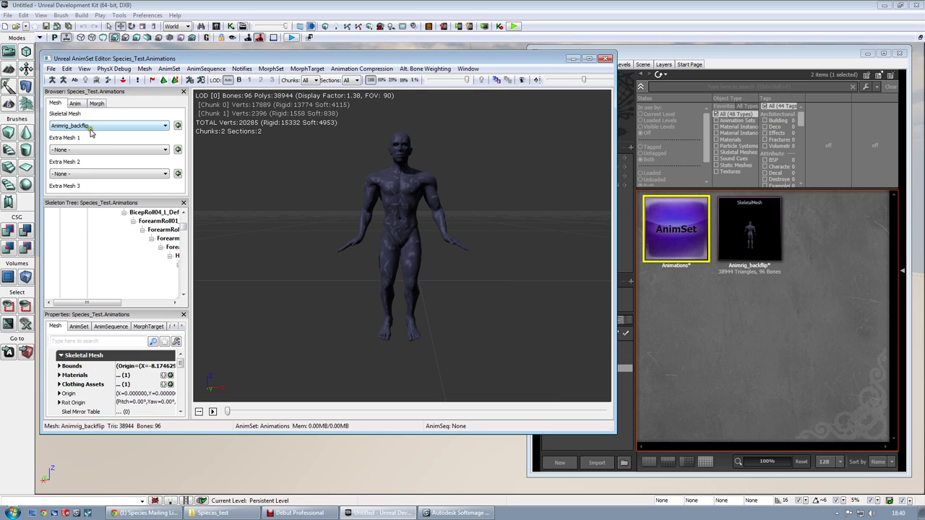
# Step: Show the Animations set's empty sequence list in the Browser panel's Anim tab
pyautogui.click(72, 104)
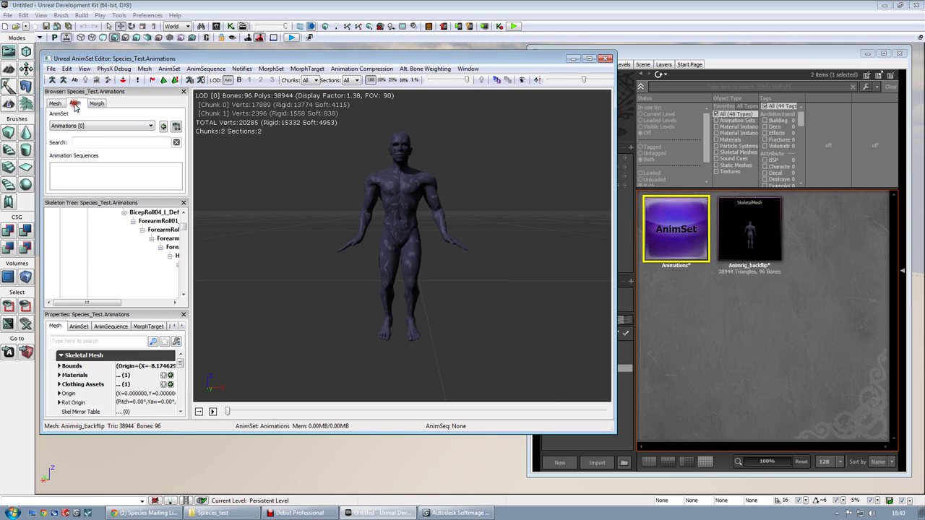
pyautogui.click(86, 125)
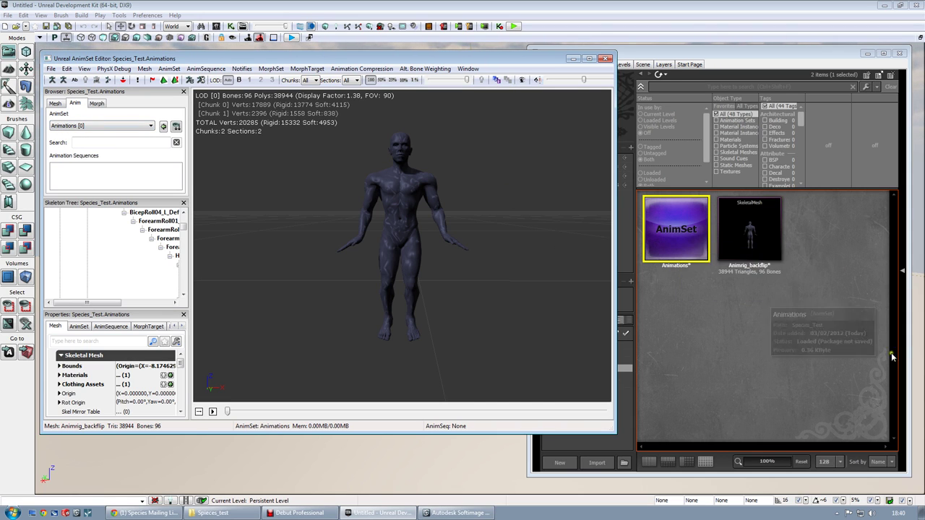
pyautogui.click(164, 127)
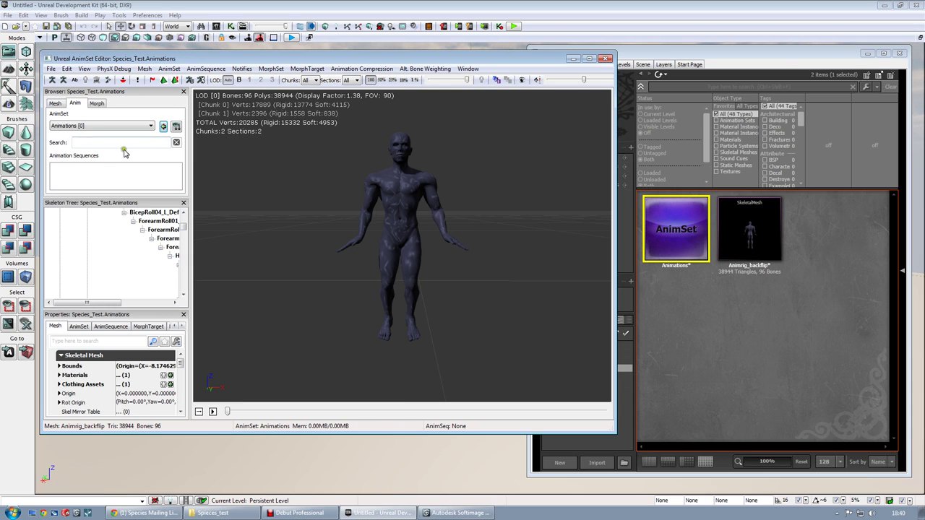
pyautogui.click(84, 173)
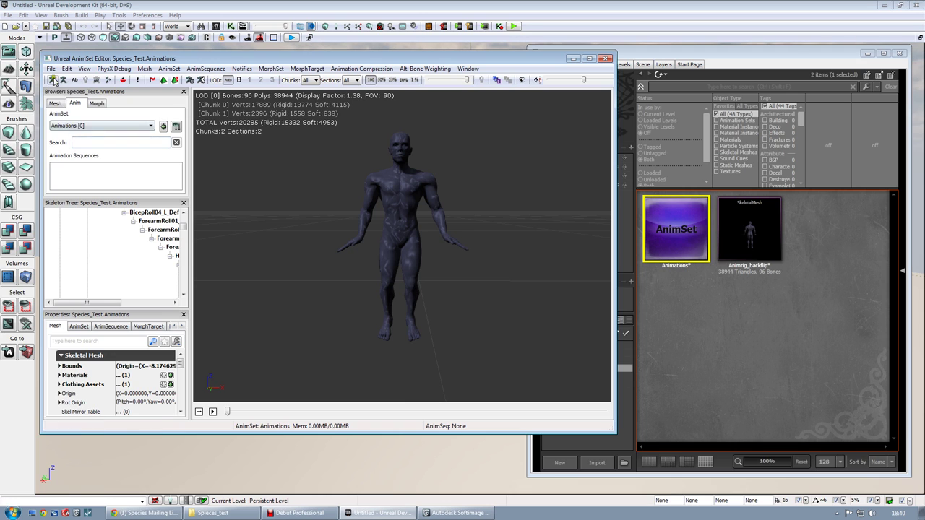
# Step: Import Backflip.psa with File > Import PSA, adding the 132-frame Backflip sequence
pyautogui.click(51, 69)
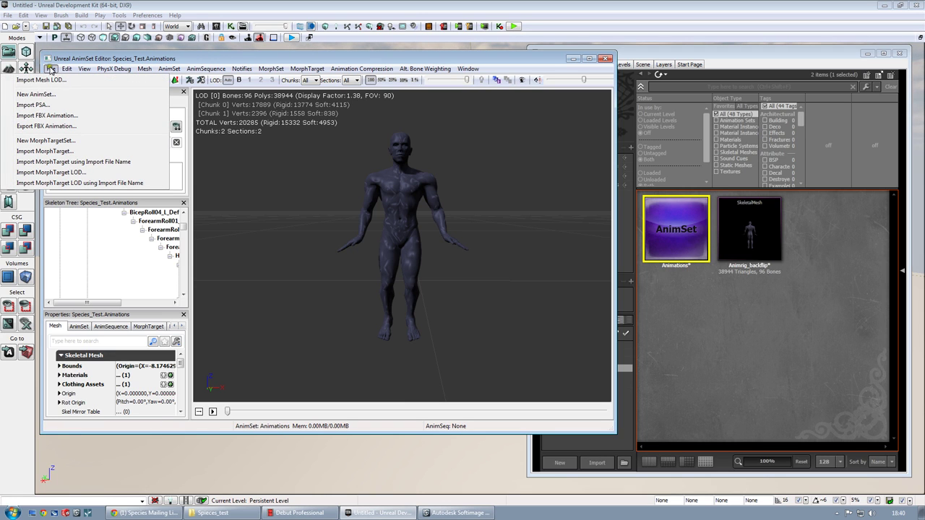
pyautogui.click(44, 106)
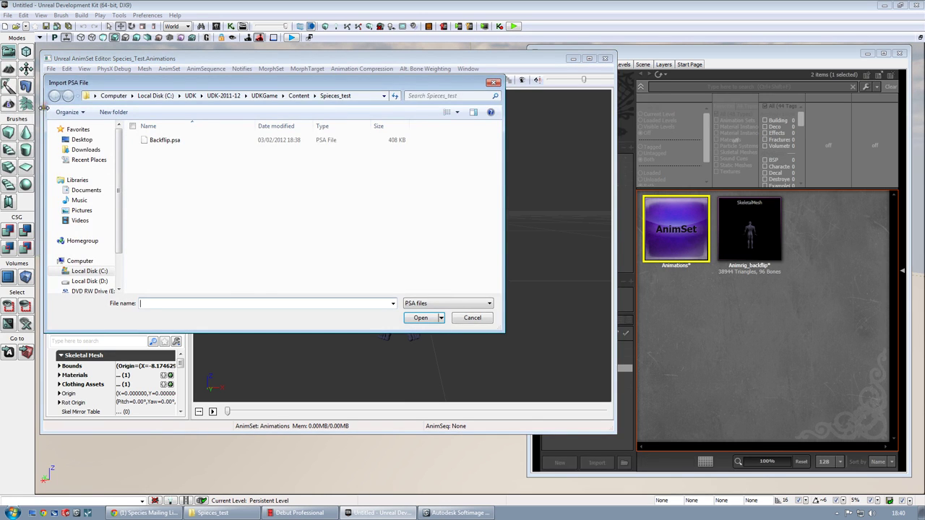
pyautogui.click(168, 142)
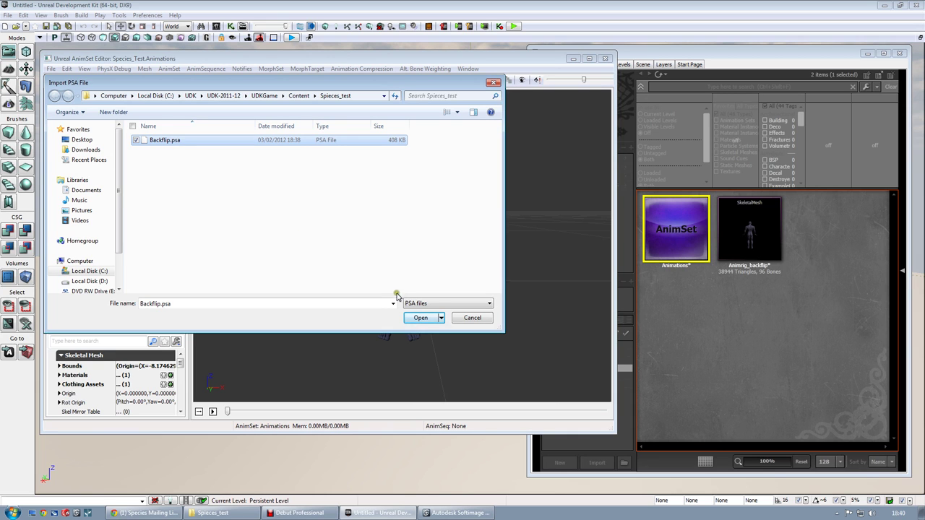
pyautogui.click(421, 319)
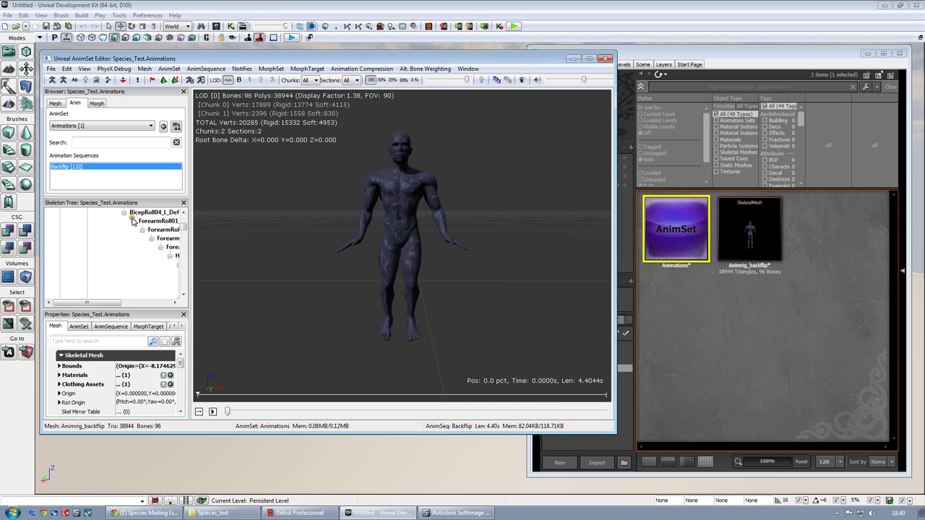
pyautogui.click(213, 411)
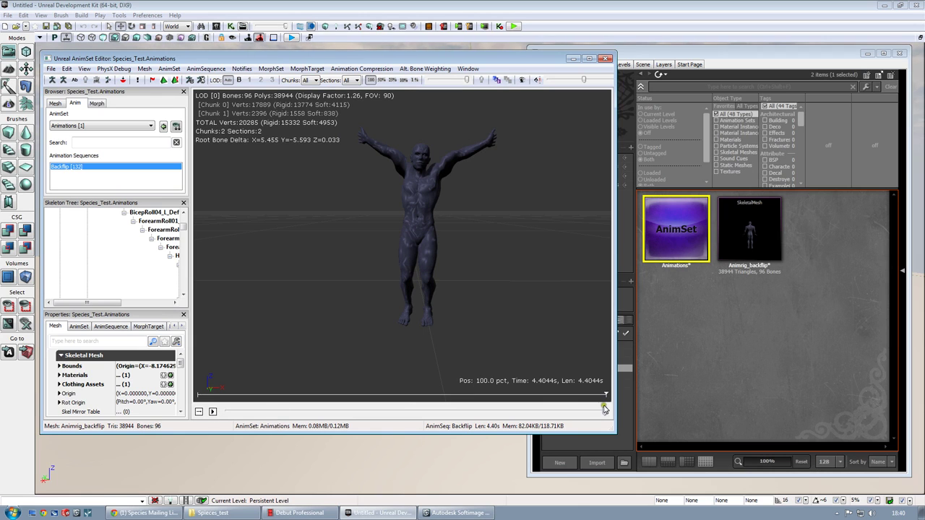
pyautogui.moveTo(605, 409); pyautogui.dragTo(218, 411)
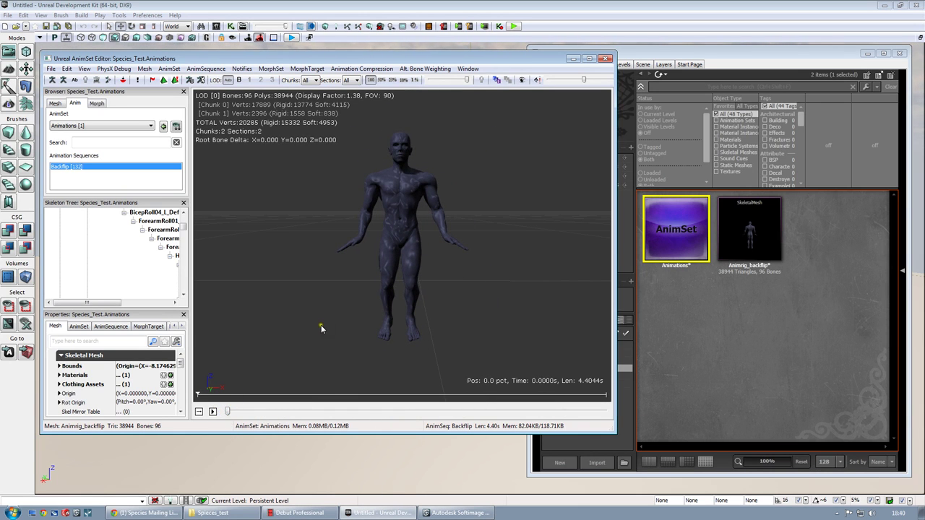
pyautogui.moveTo(458, 288)
pyautogui.mouseDown()
pyautogui.moveTo(445, 289)
pyautogui.moveTo(453, 279)
pyautogui.mouseUp()
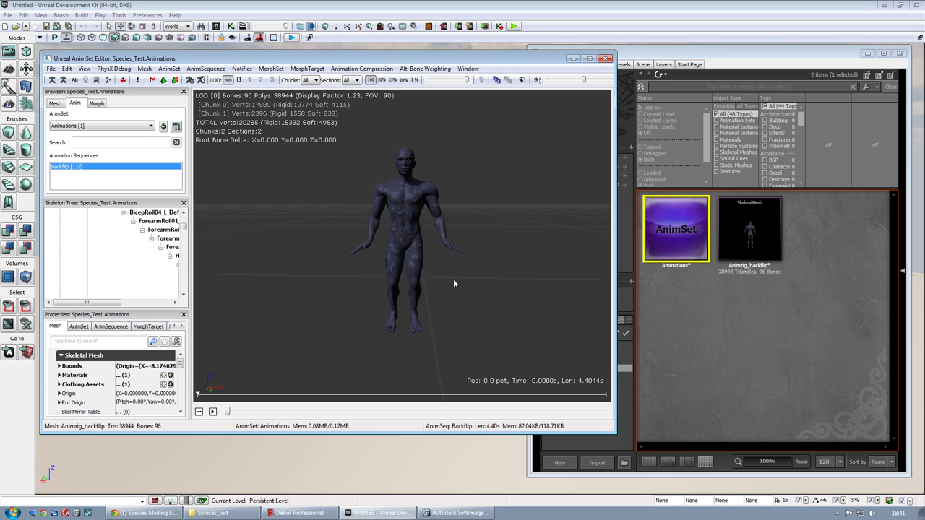
pyautogui.click(212, 412)
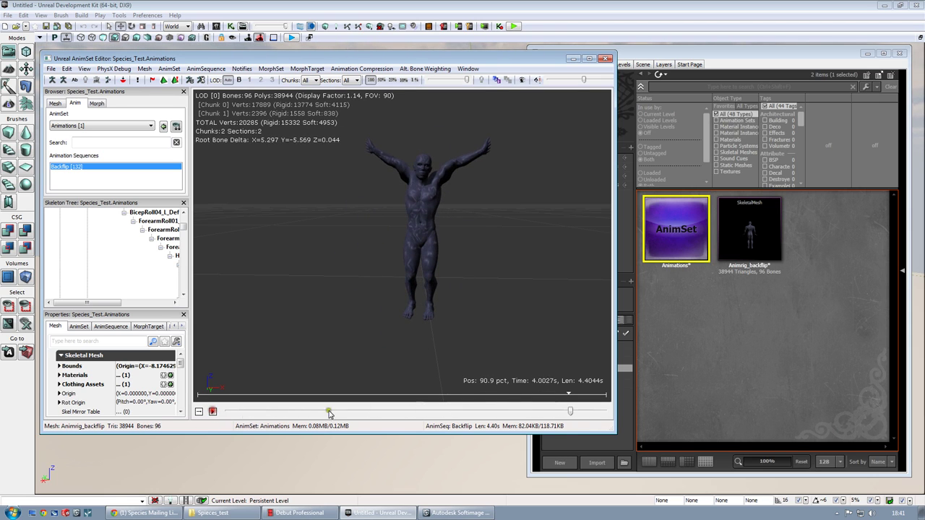
pyautogui.click(212, 412)
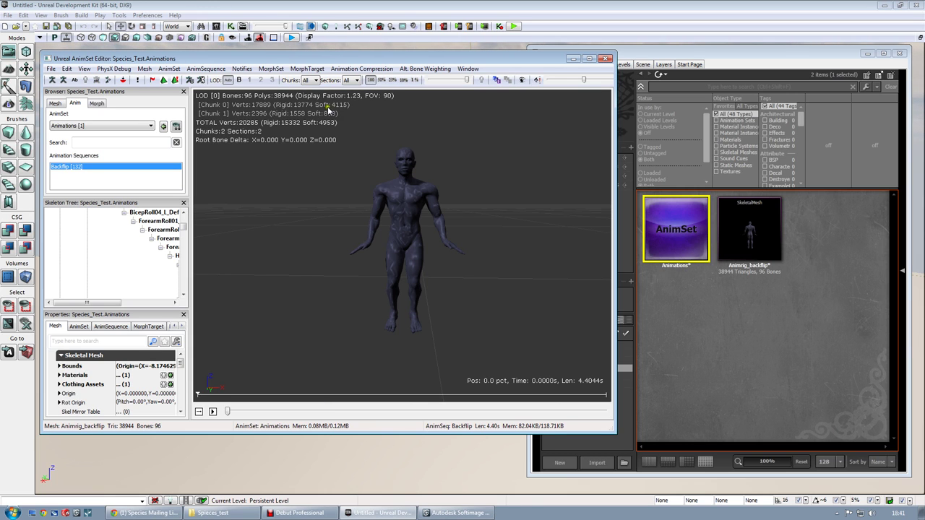
pyautogui.moveTo(261, 62); pyautogui.dragTo(261, 59)
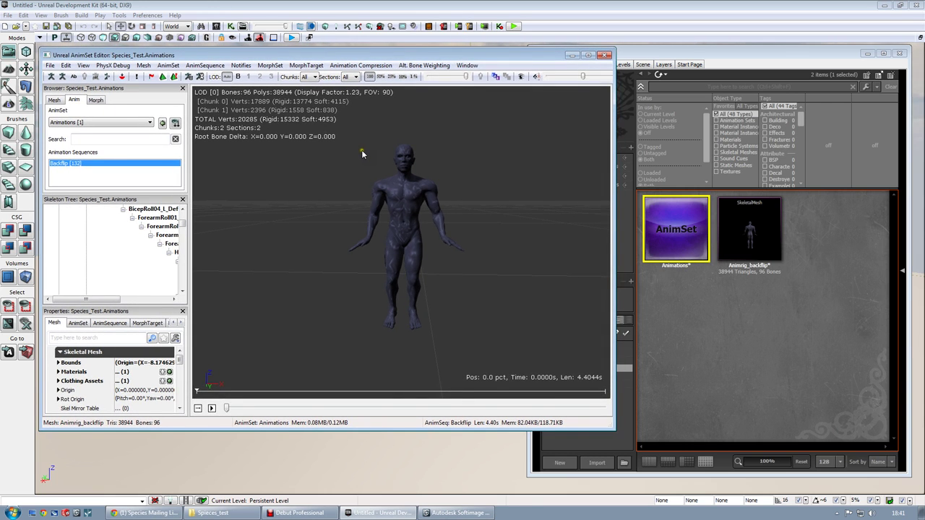